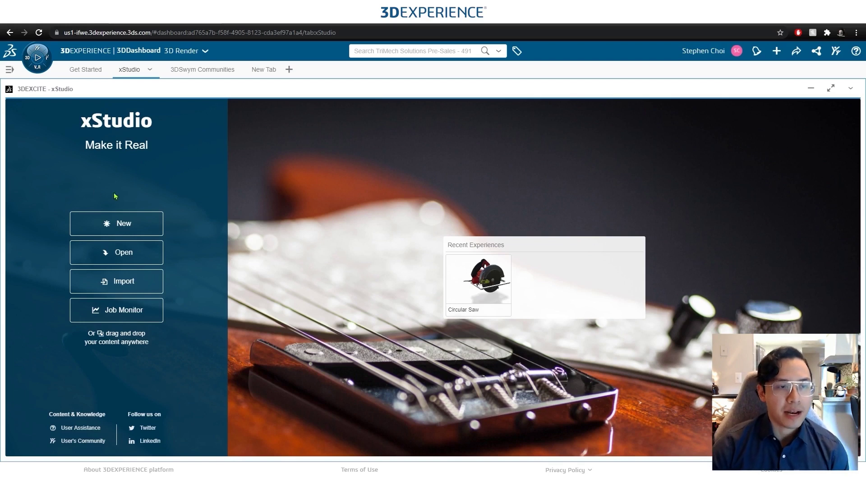
Create a new experience and load the Circular Saw product from the search results into the scene
click(125, 230)
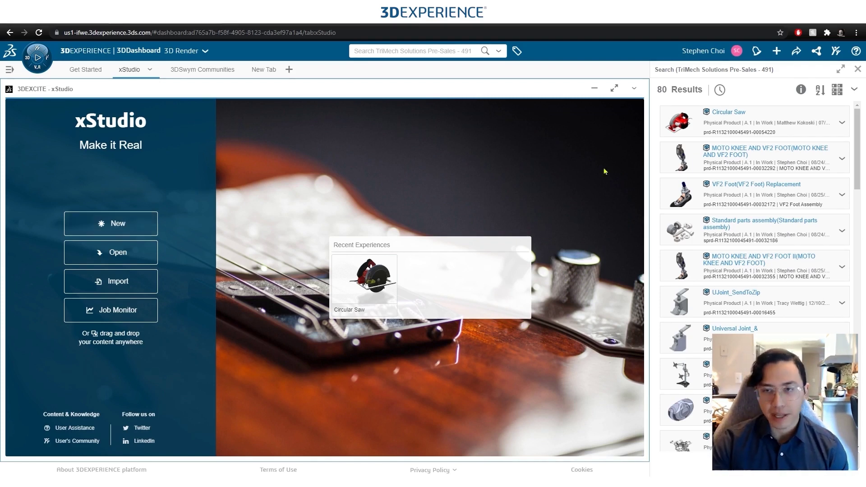
drag(688, 128, 423, 210)
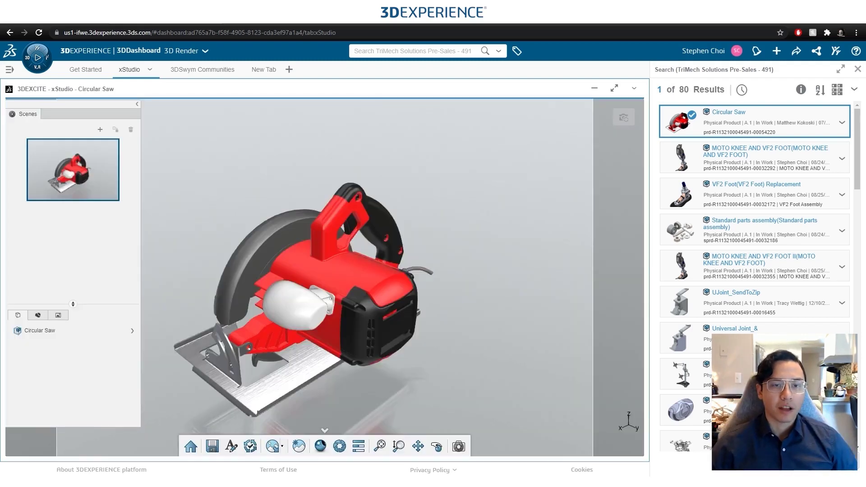
click(857, 70)
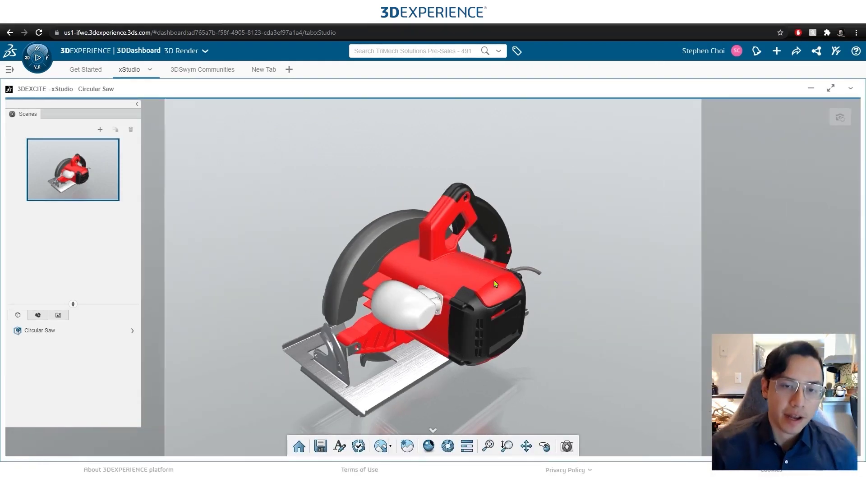
middle_drag(493, 397, 500, 350)
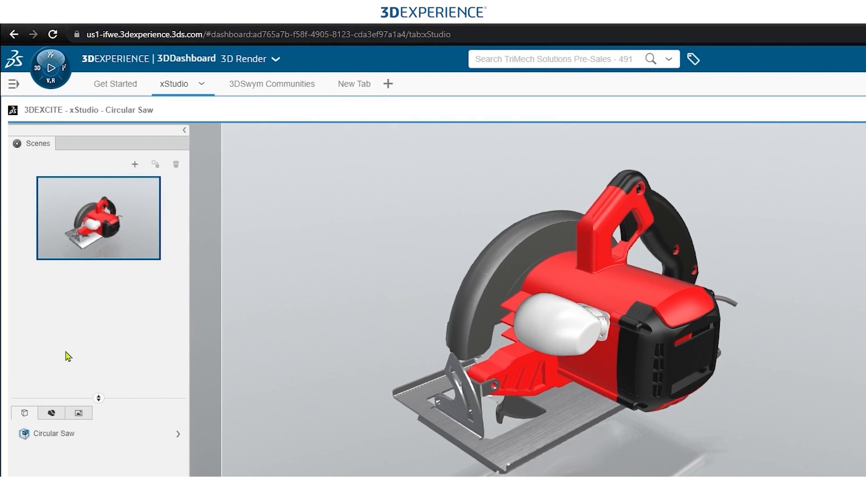
Examine the Circular Saw's component tree, its materials and ambiences, and the available insert options
drag(99, 399, 99, 305)
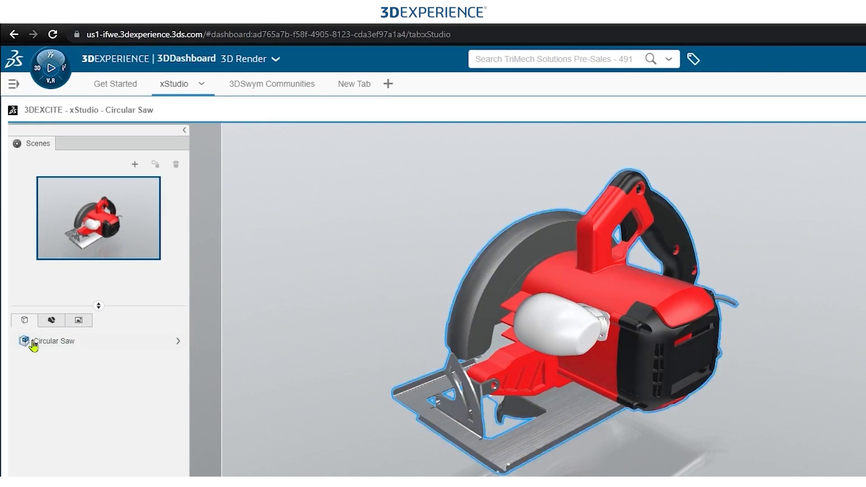
click(179, 342)
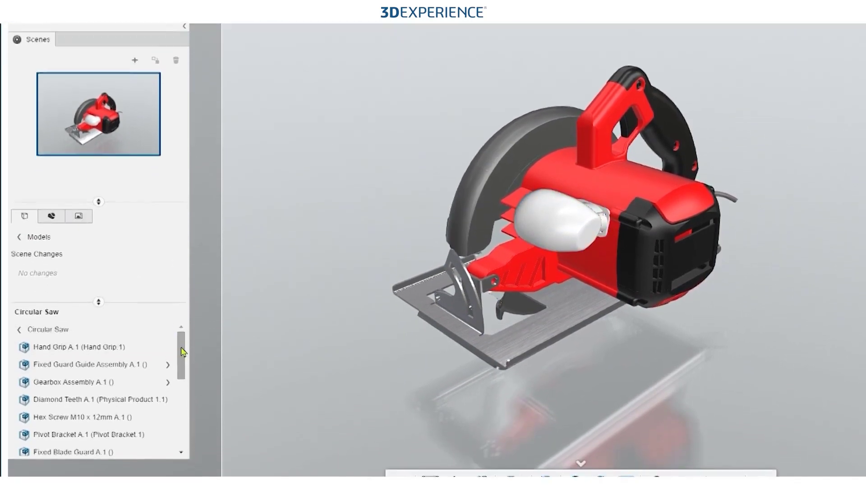
scroll(183, 446, down, 3)
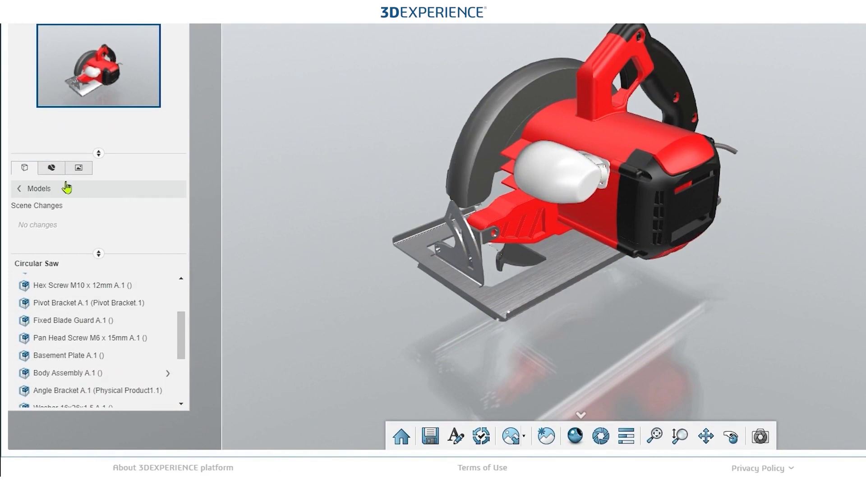
click(55, 169)
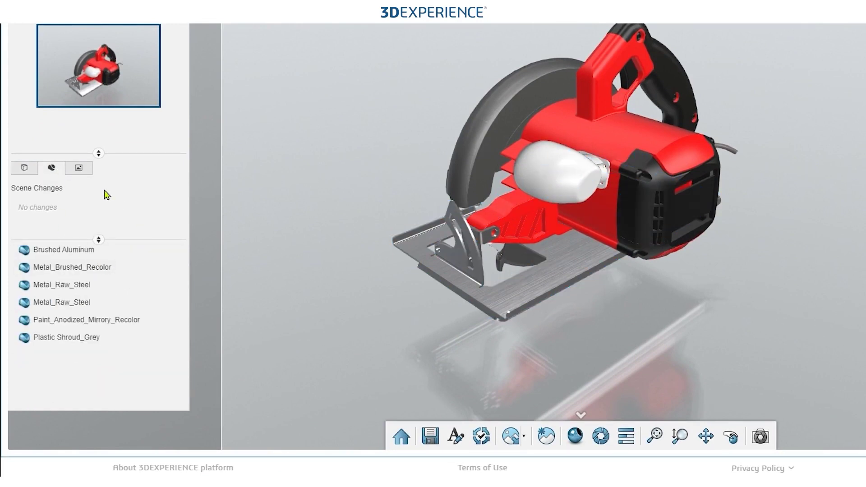
click(87, 170)
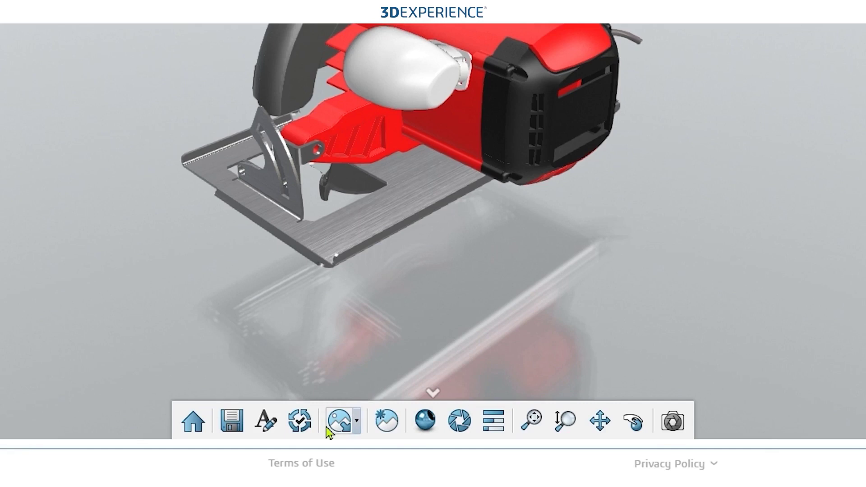
click(358, 424)
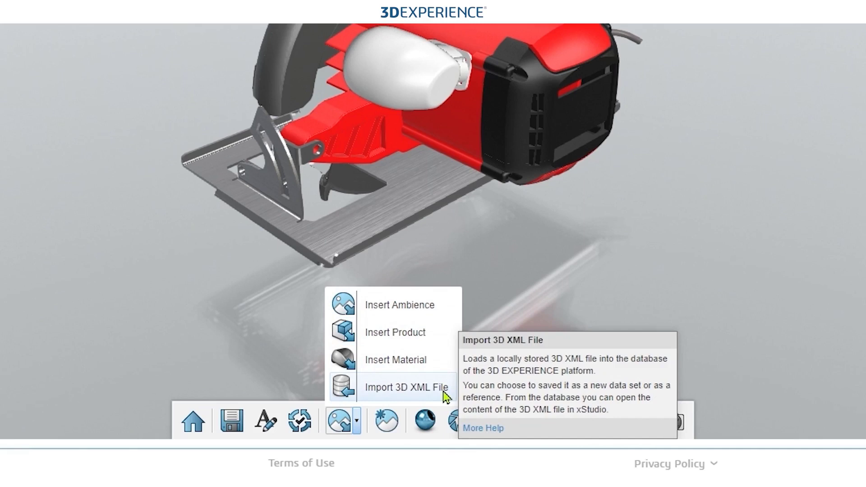
click(236, 334)
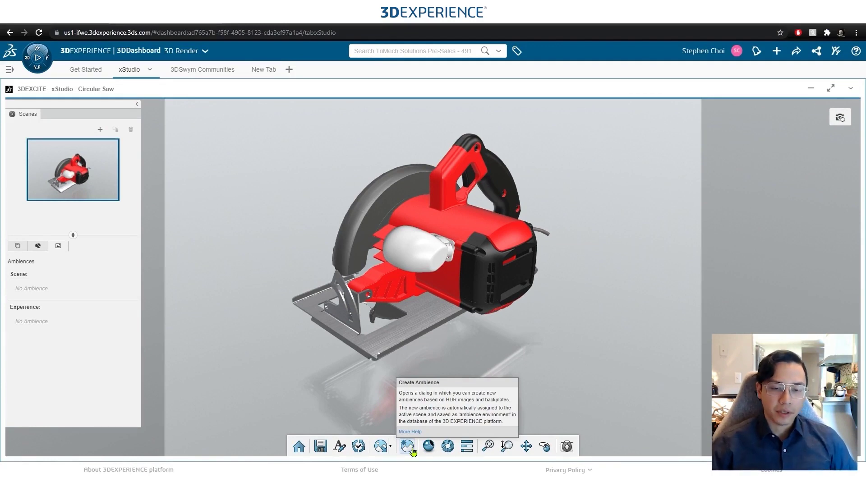
Create an ambience using the dark studio softbox image for lighting and a white background image, with lighting rotation 10
click(409, 448)
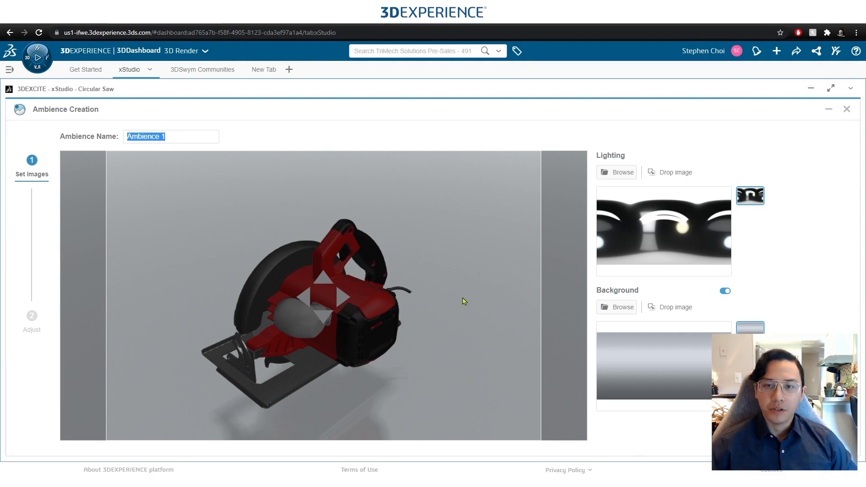
click(618, 179)
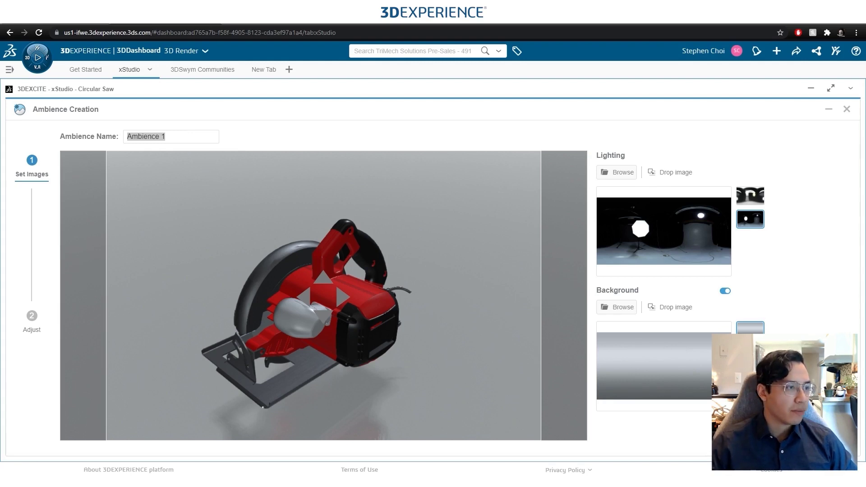
click(671, 379)
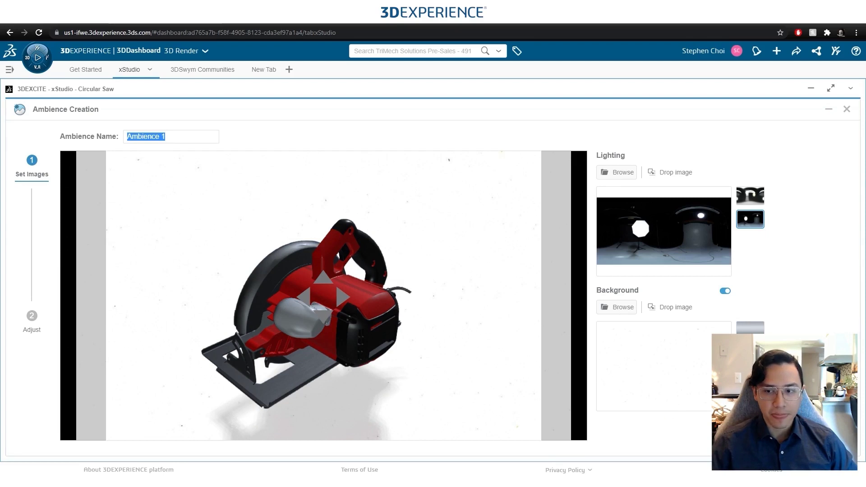
click(826, 447)
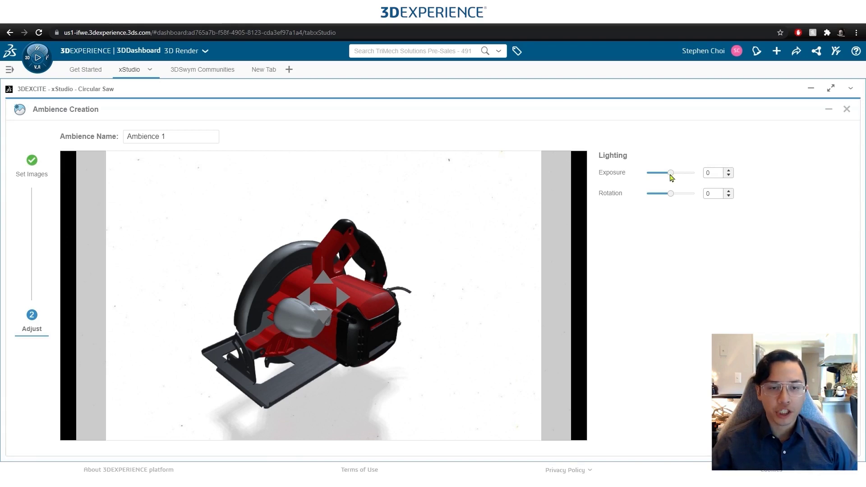
mouse_move(671, 194)
mouse_down()
mouse_move(661, 198)
mouse_move(676, 201)
mouse_up()
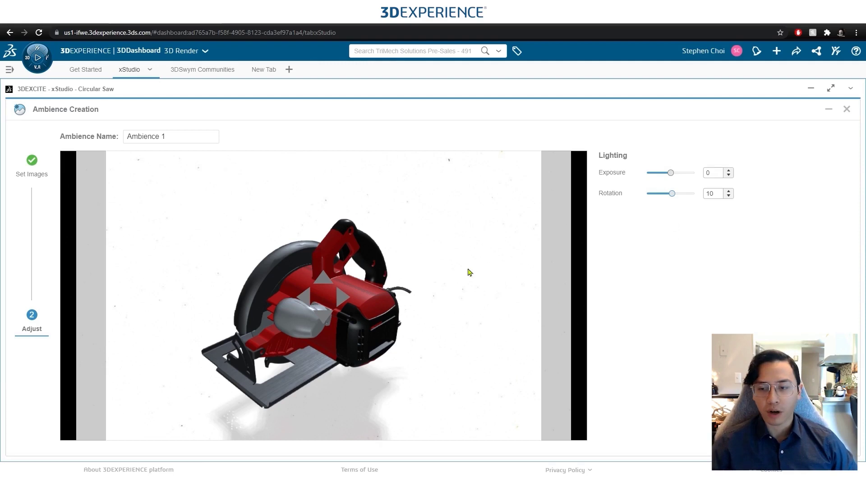
Name the new ambience "Studio Ambiance" and apply it to the scene
drag(186, 143, 139, 137)
click(118, 138)
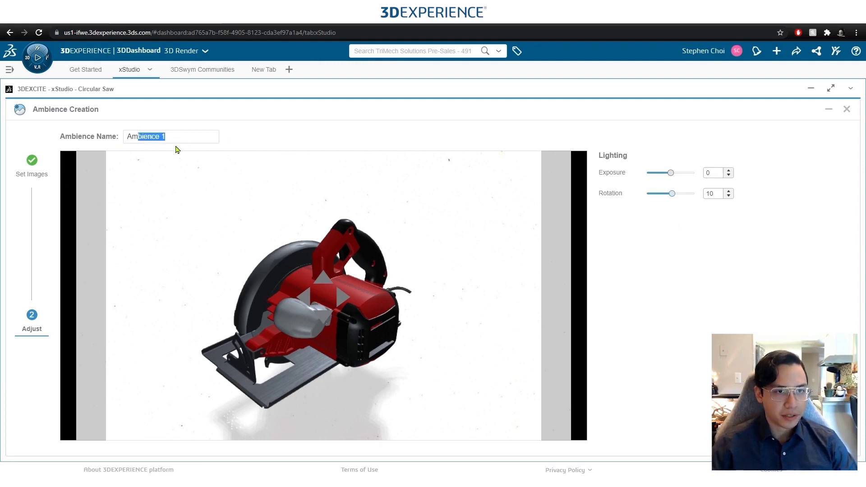
key(BackSpace)
key(BackSpace)
key(BackSpace)
text(Studio )
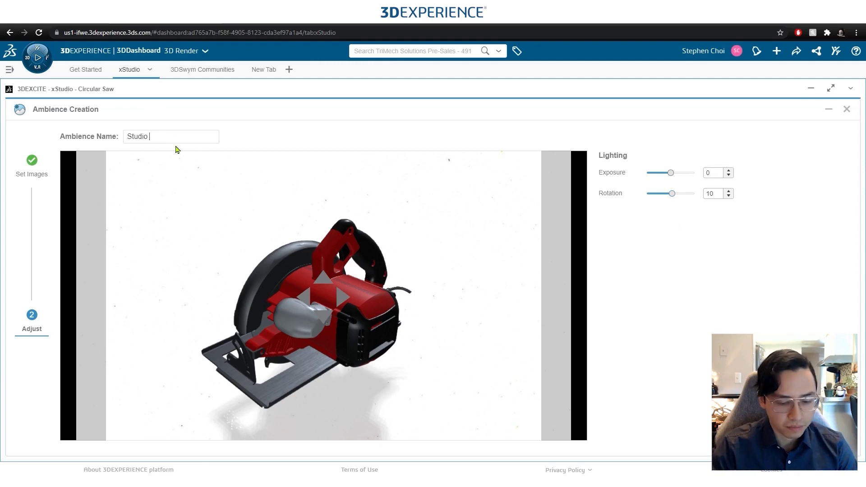
text(Ambian)
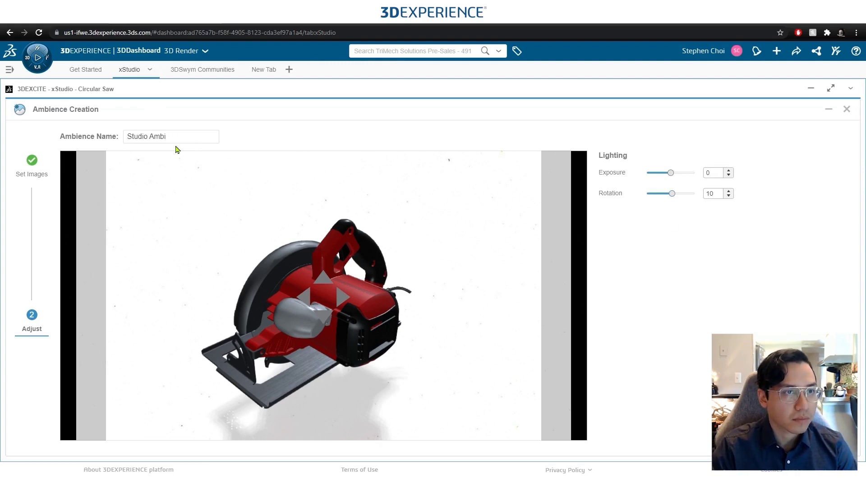
text(nce)
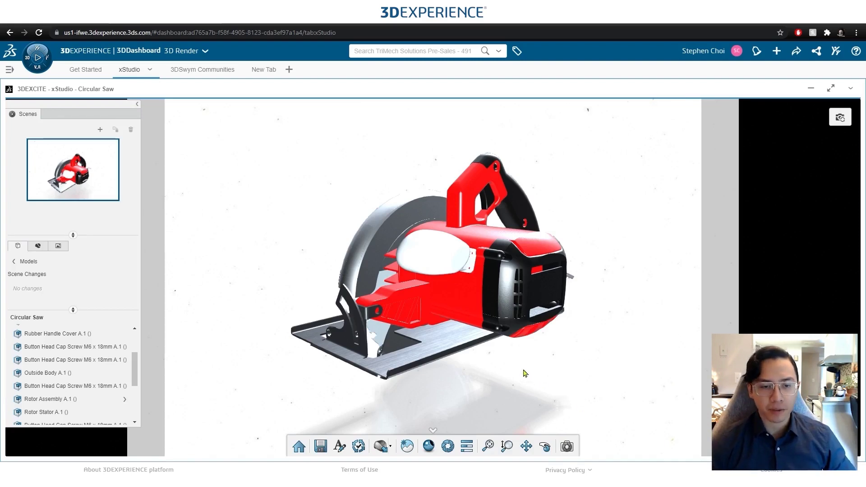
Find Candy Apple Red among the insertable materials and apply it to the saw's Outside Body
drag(264, 293, 794, 280)
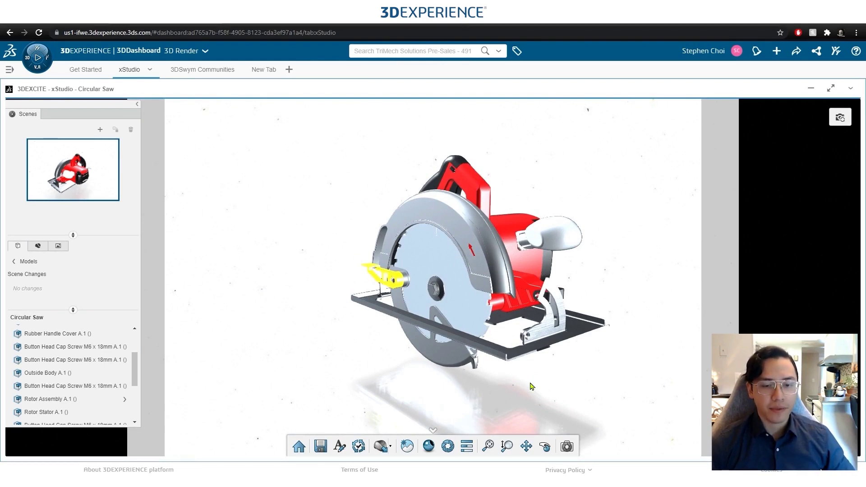
click(392, 448)
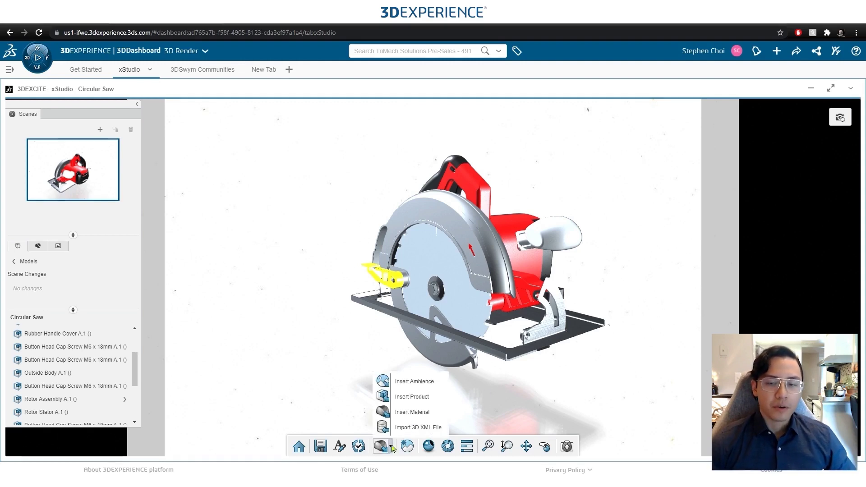
click(411, 412)
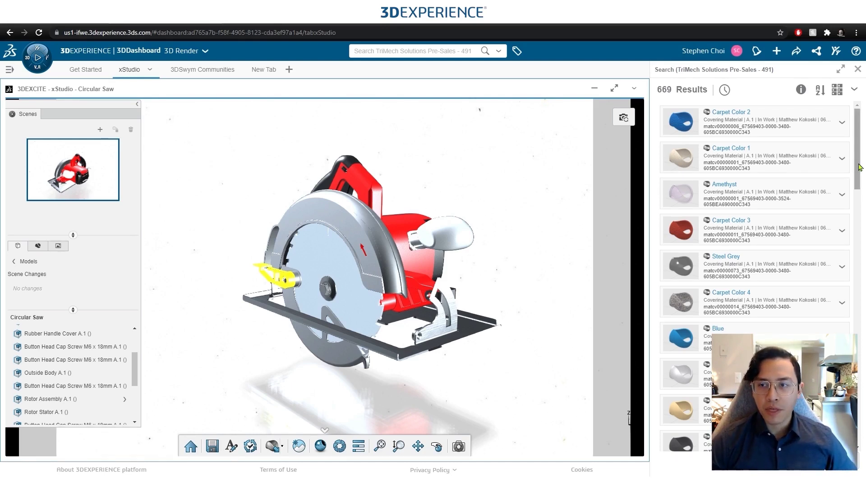
drag(860, 168, 848, 231)
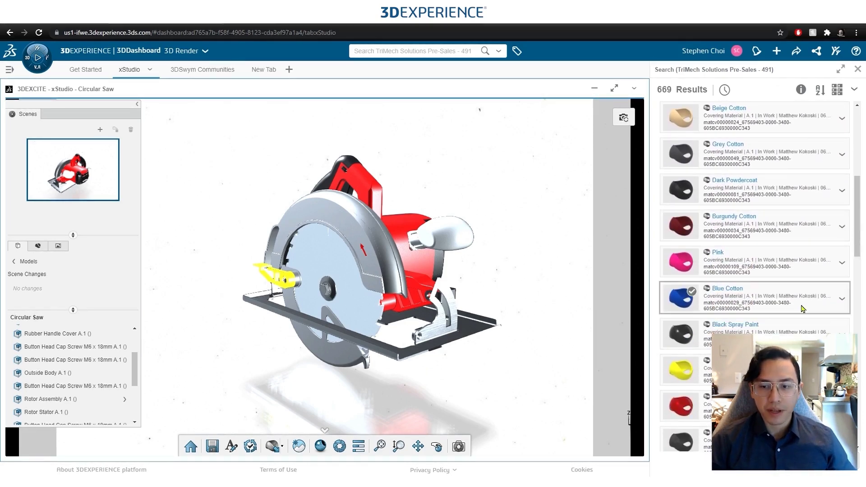
scroll(686, 408, down, 5)
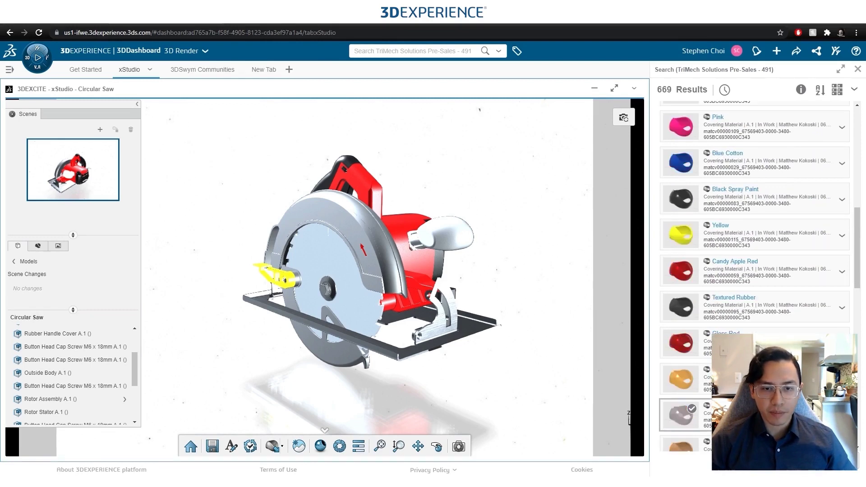
drag(478, 347, 328, 346)
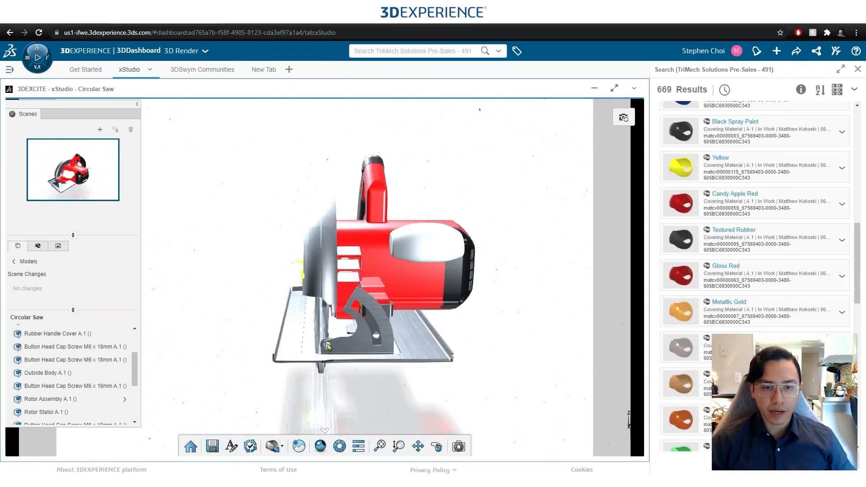
click(422, 278)
click(422, 278)
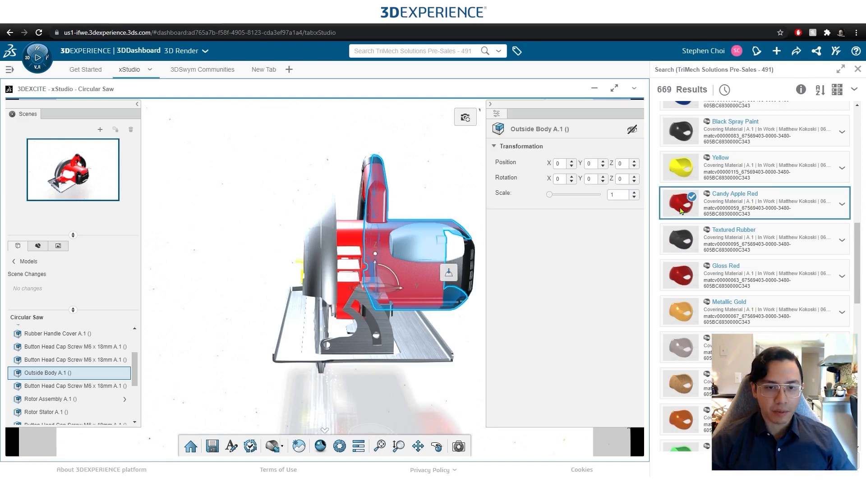
drag(682, 211, 417, 272)
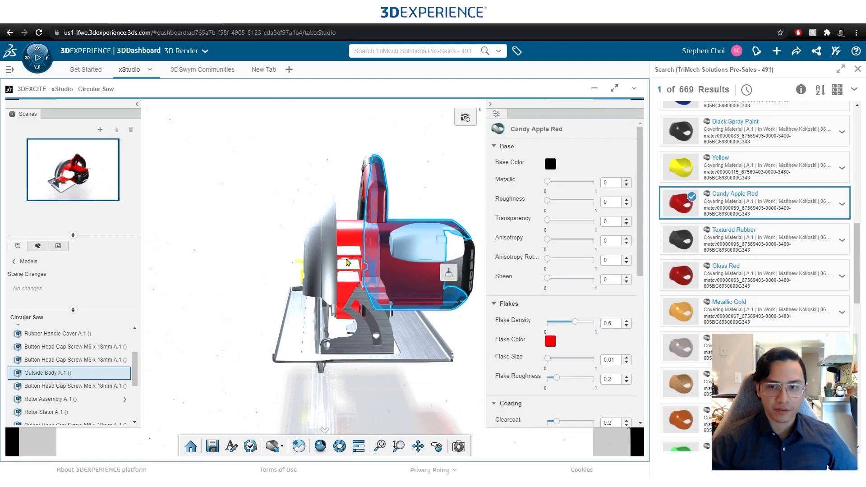
Apply Candy Apple Red to the saw's Inside Body and dismiss the material tweaking notice
click(354, 231)
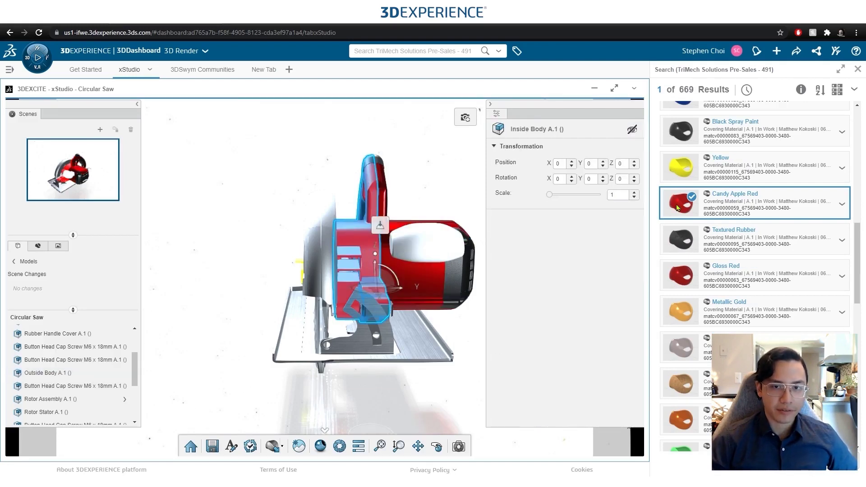
click(349, 234)
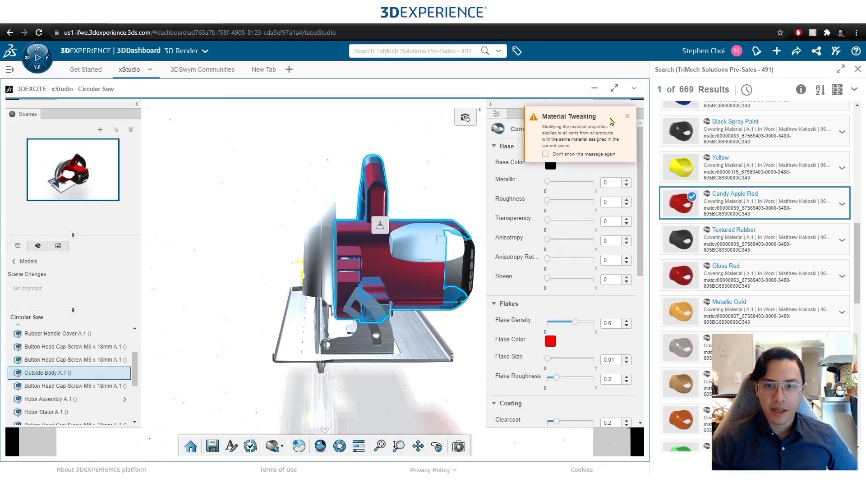
click(630, 118)
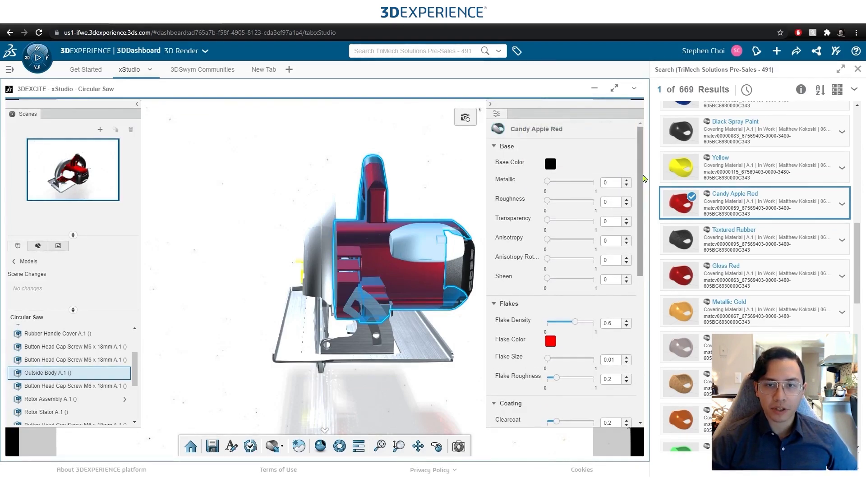
Review the Candy Apple Red base, flake and coating properties, and inspect the finish around the saw's body
scroll(644, 187, down, 1)
scroll(644, 186, up, 1)
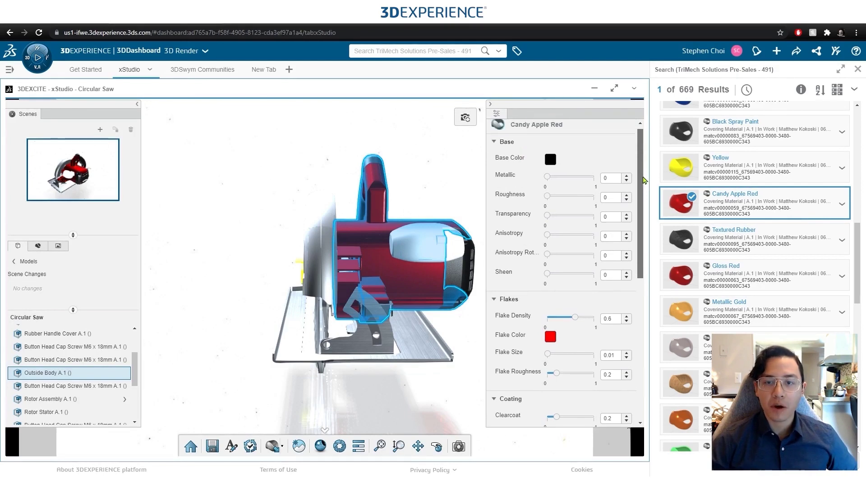
scroll(645, 187, down, 1)
drag(645, 186, 607, 202)
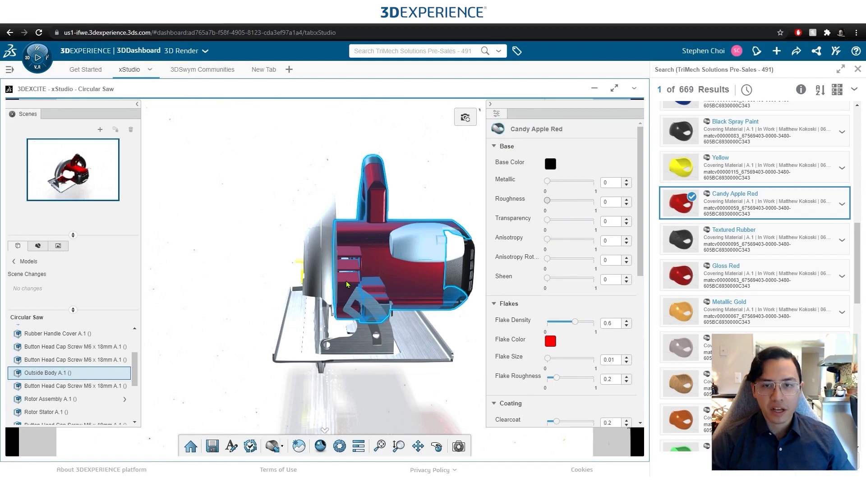
click(468, 339)
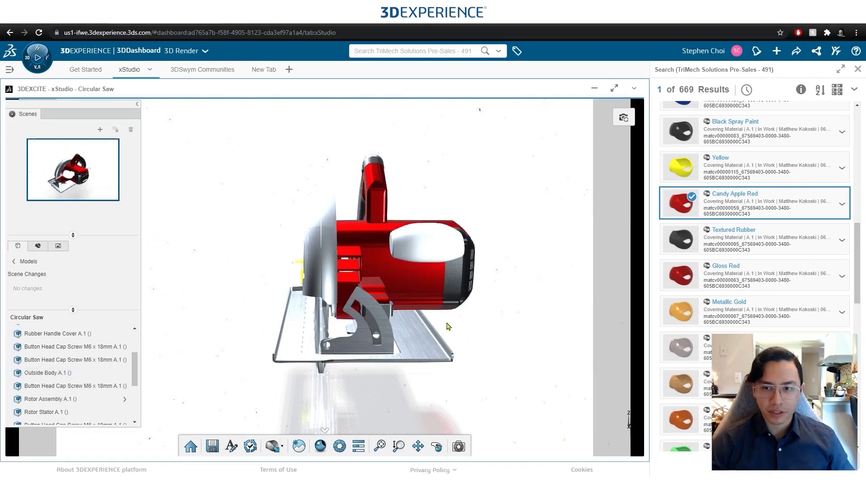
drag(454, 342, 207, 332)
drag(442, 339, 189, 345)
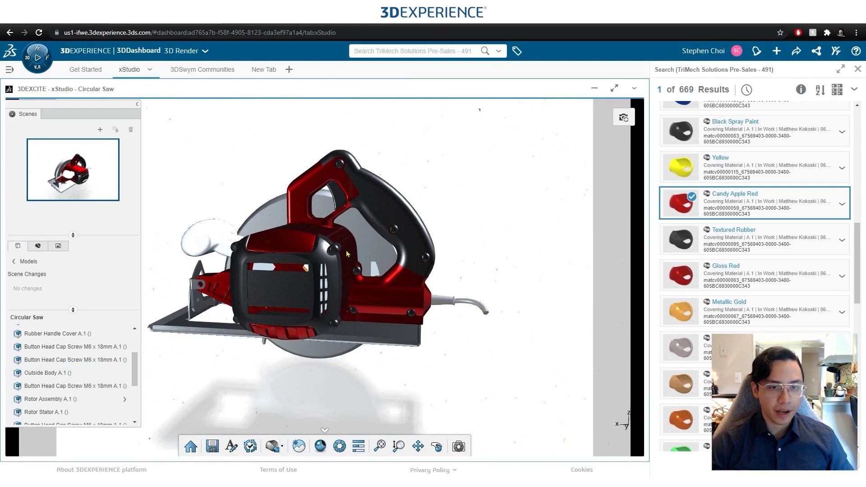
Apply the Black Spray Paint material to the saw's End Cap and clear the selection
click(304, 290)
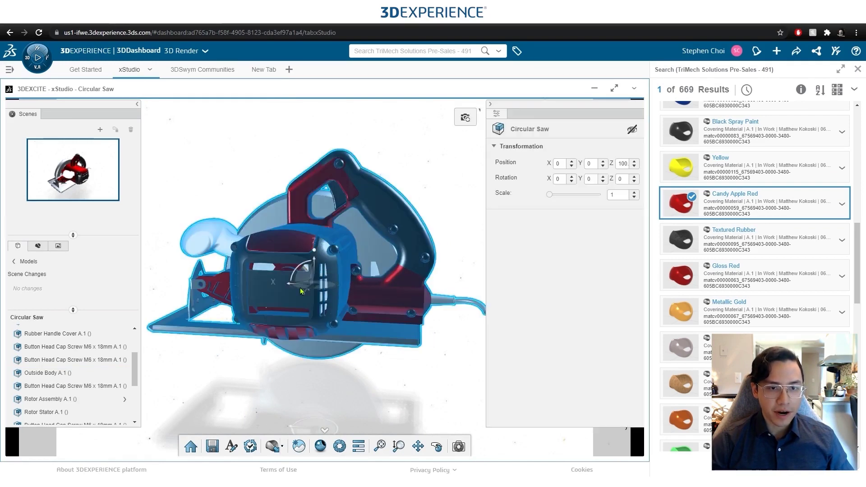
click(287, 298)
click(317, 254)
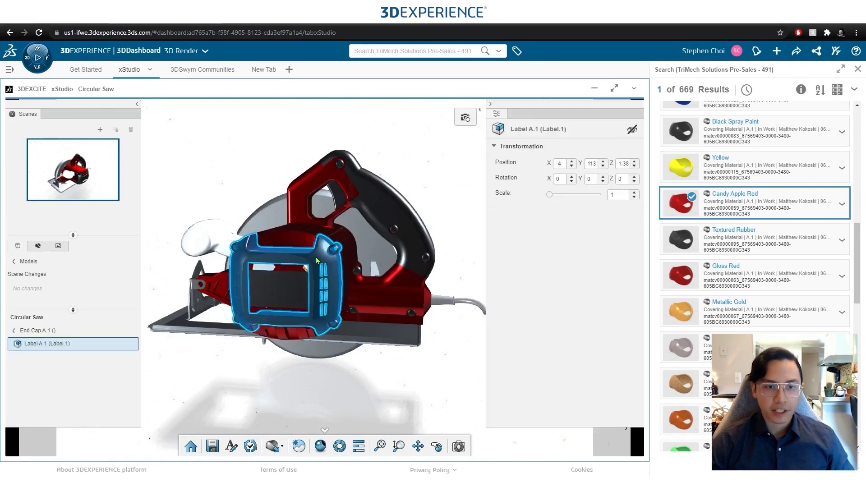
mouse_move(684, 133)
mouse_down()
mouse_move(570, 189)
mouse_move(319, 262)
mouse_up()
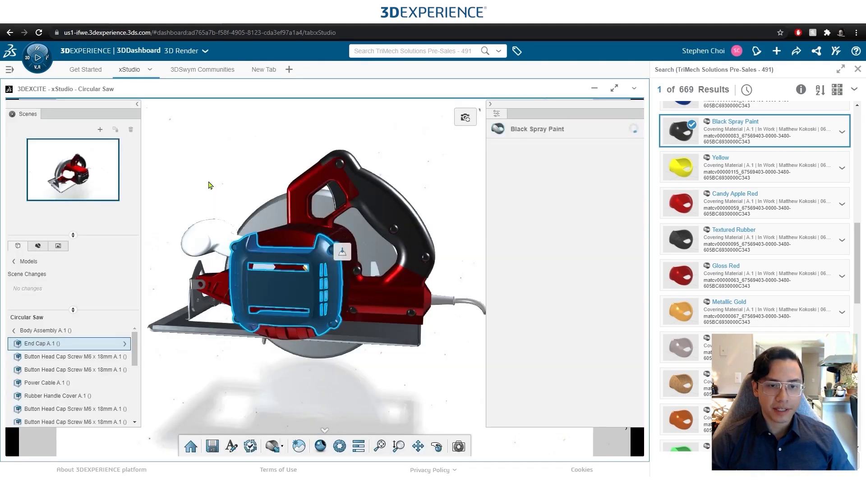
click(417, 184)
Find Steel Grey among the covering materials, apply it to the Saw Blade, and clear the selection
drag(417, 184, 319, 212)
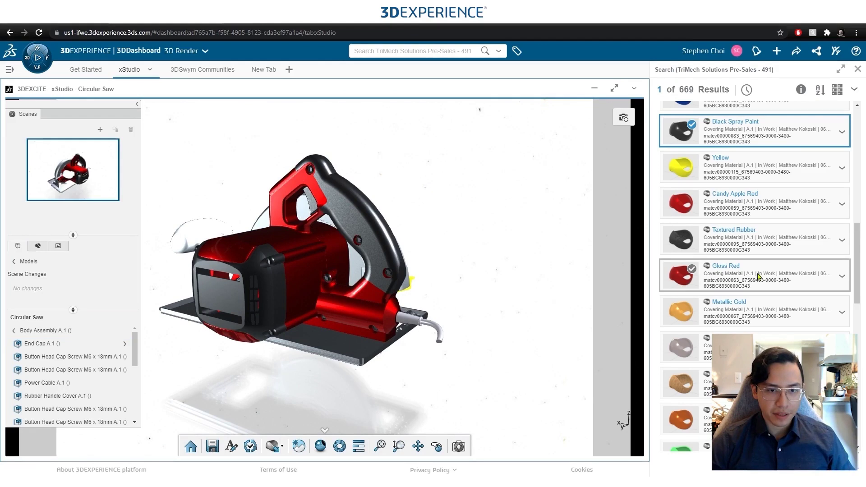
scroll(760, 277, down, 5)
drag(522, 291, 362, 288)
scroll(363, 284, up, 3)
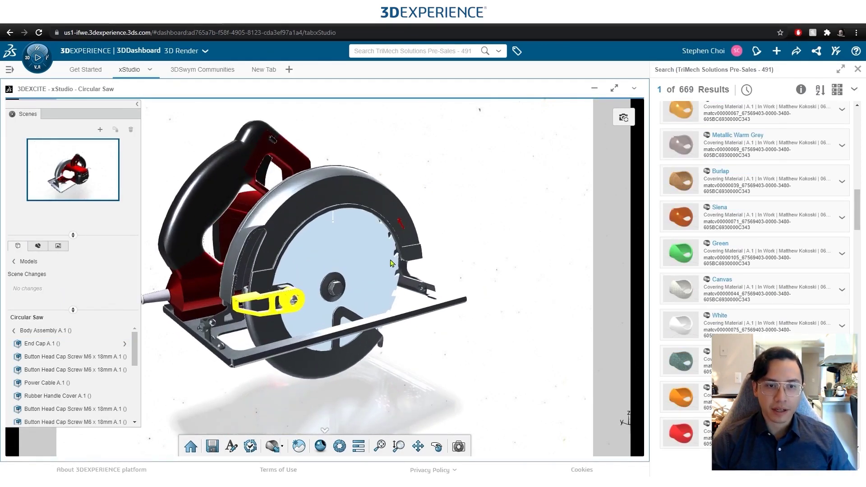
click(380, 266)
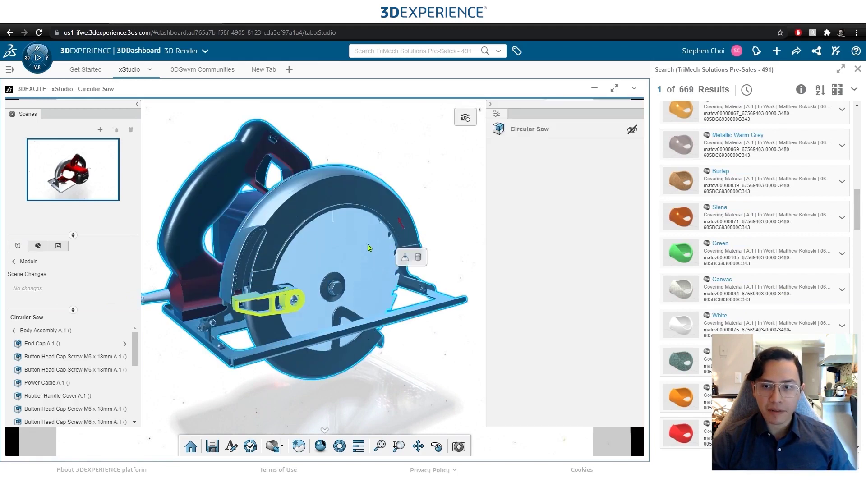
click(334, 267)
scroll(797, 268, up, 10)
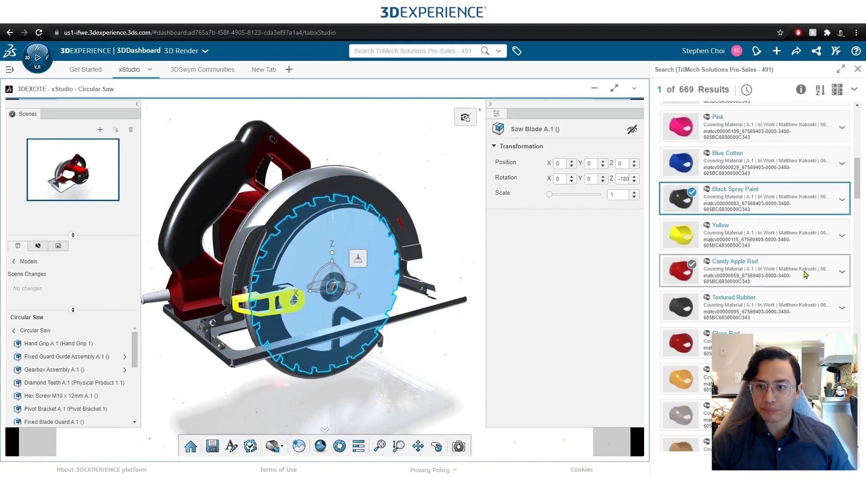
scroll(807, 274, up, 3)
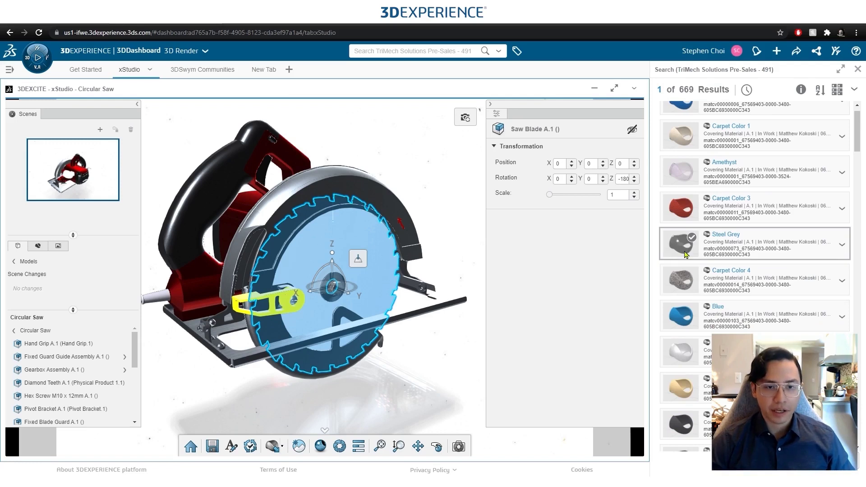
drag(685, 255, 371, 250)
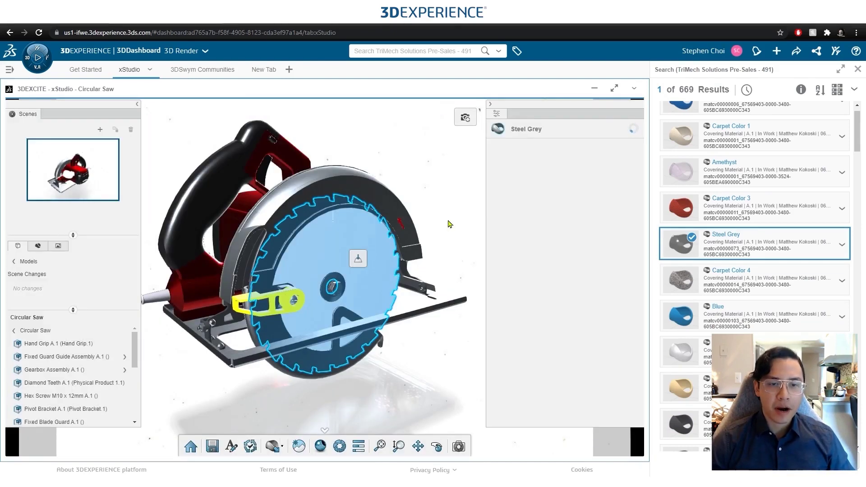
click(474, 219)
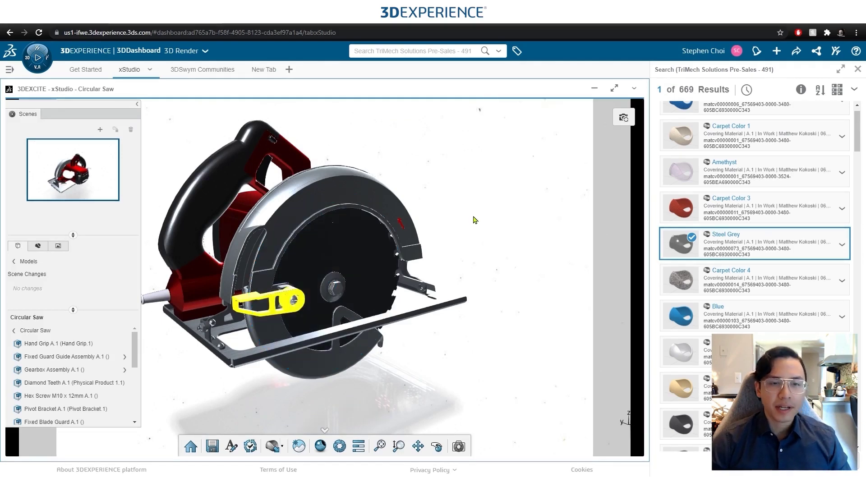
Check the saw's rendering in Live Preview, then close the preview and the material search results
middle_drag(299, 316, 345, 310)
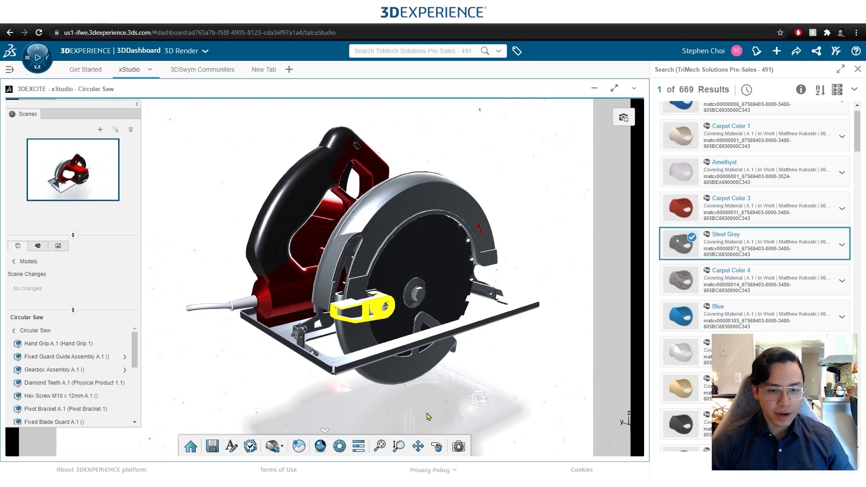
click(323, 450)
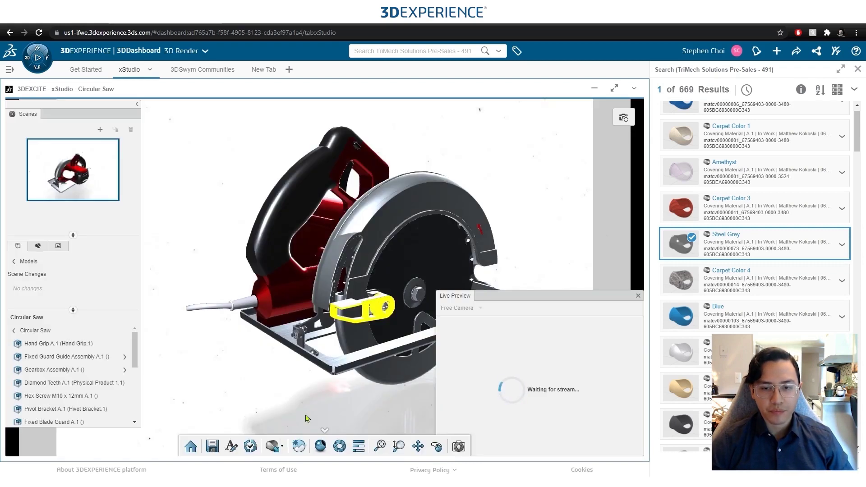
drag(505, 296, 490, 215)
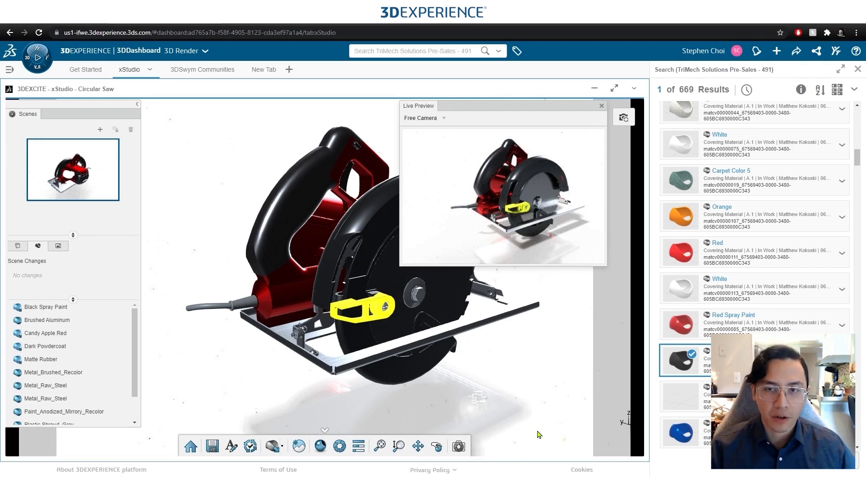
click(601, 106)
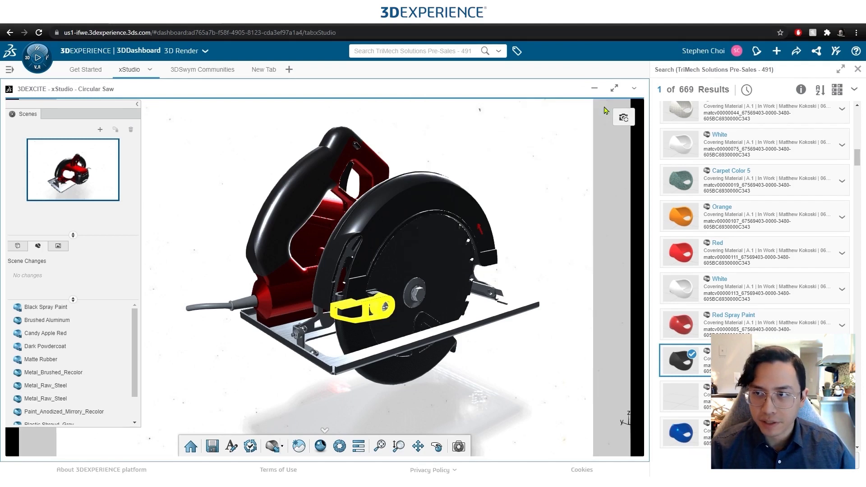
click(860, 74)
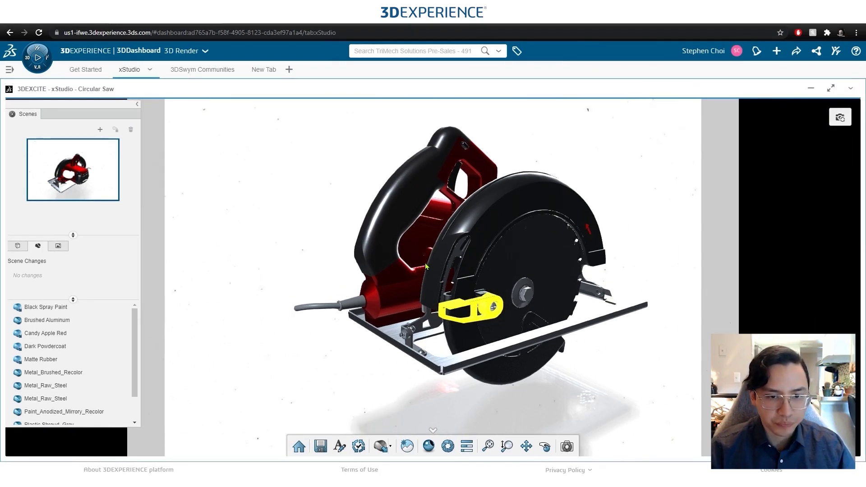
Reframe the whole saw from its blade side and update the scene with this camera view
middle_drag(433, 279, 392, 296)
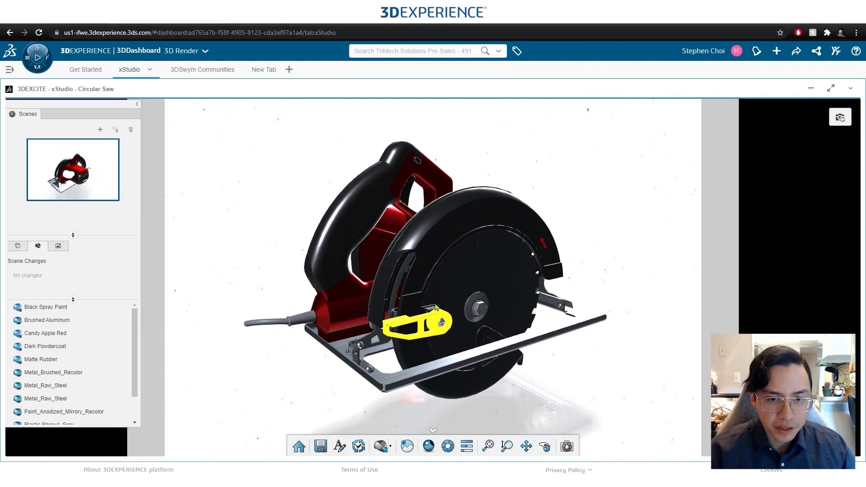
middle_drag(420, 334, 422, 328)
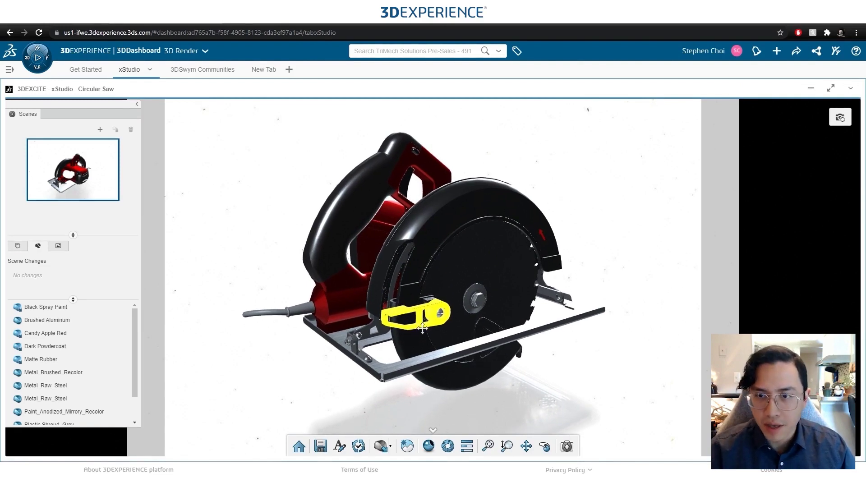
click(840, 118)
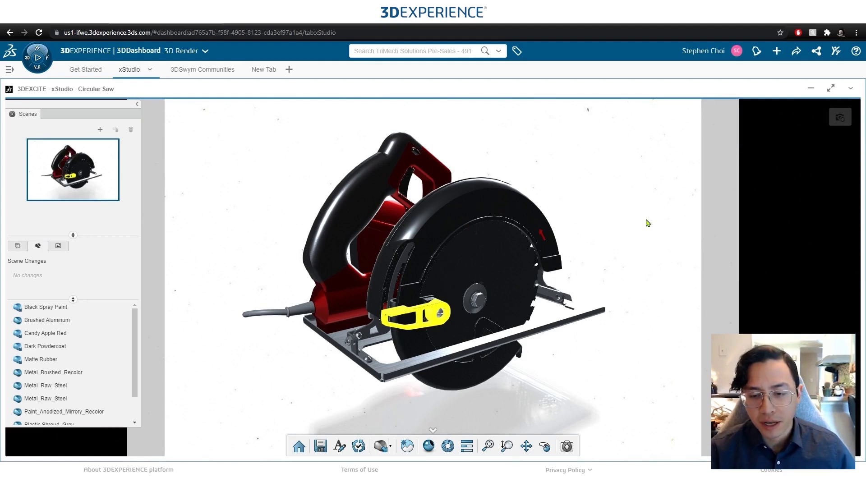
Set the camera's focal length to 60 and reframe the saw from its blade side
click(567, 446)
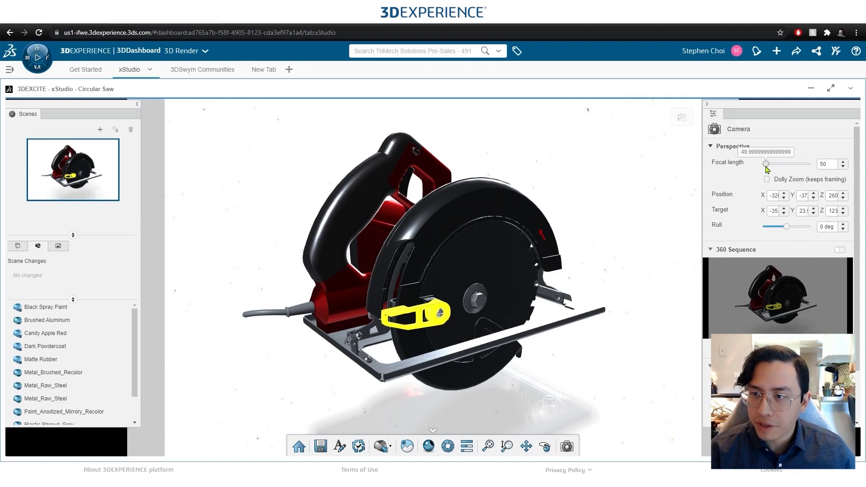
double_click(827, 164)
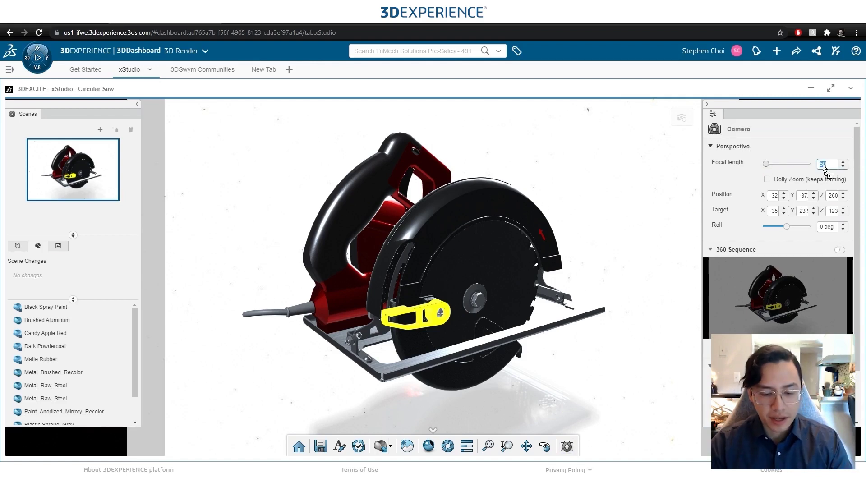
text(60)
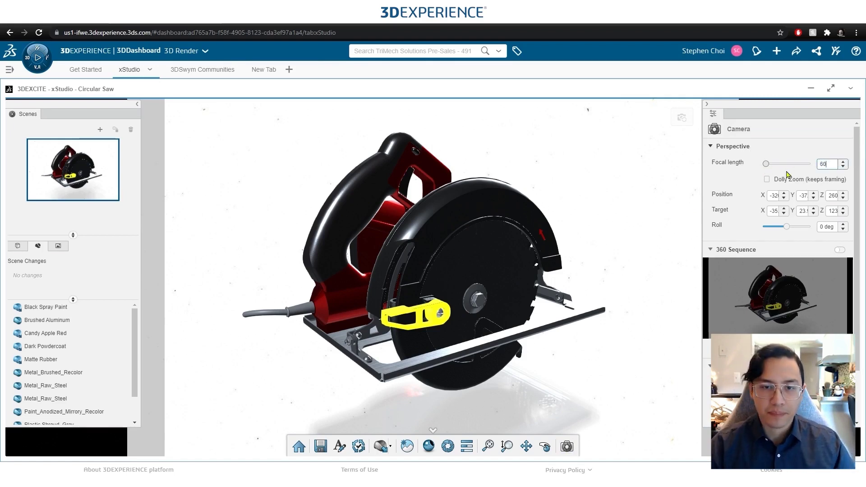
drag(484, 308, 358, 277)
drag(293, 277, 320, 276)
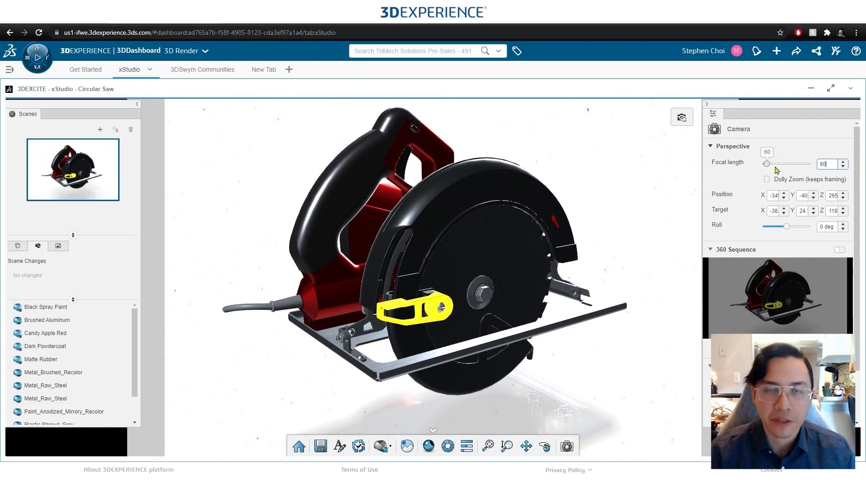
Set the camera's focal length to 100 and reframe the whole saw, leaving nothing selected
mouse_move(776, 168)
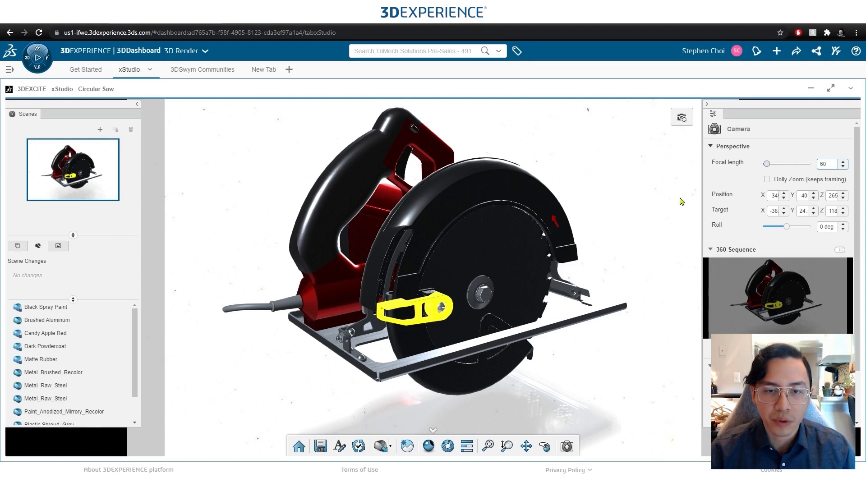
scroll(611, 221, up, 1)
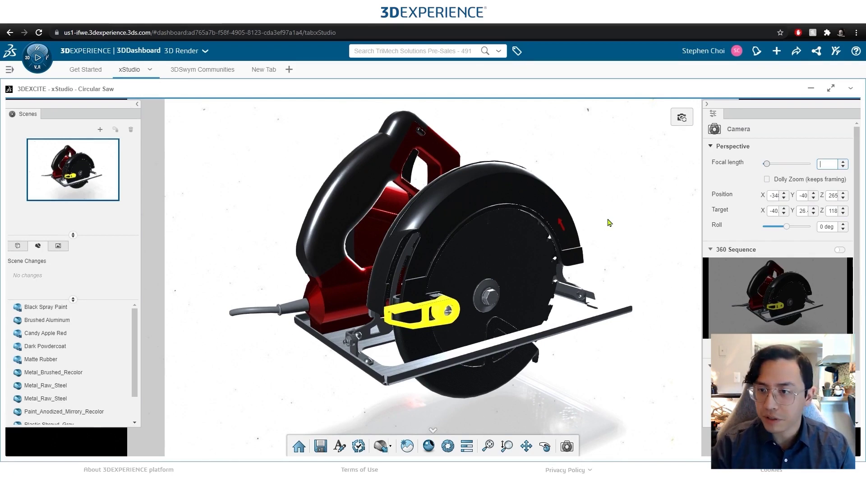
click(611, 224)
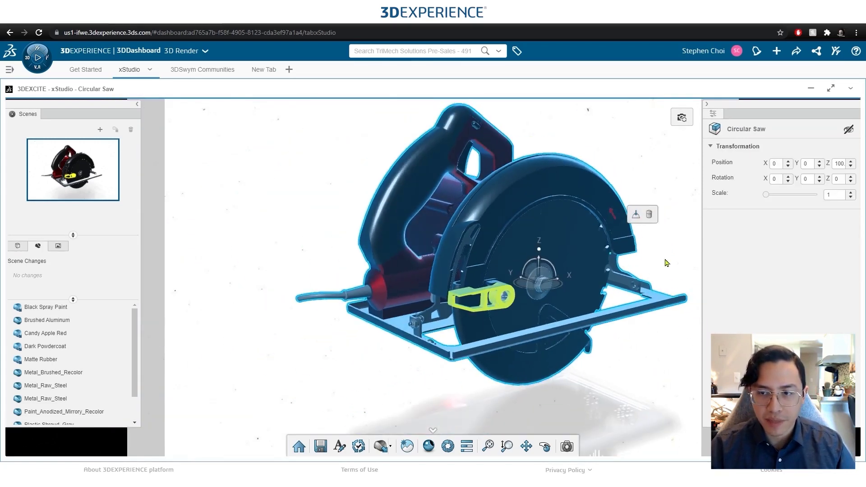
click(614, 275)
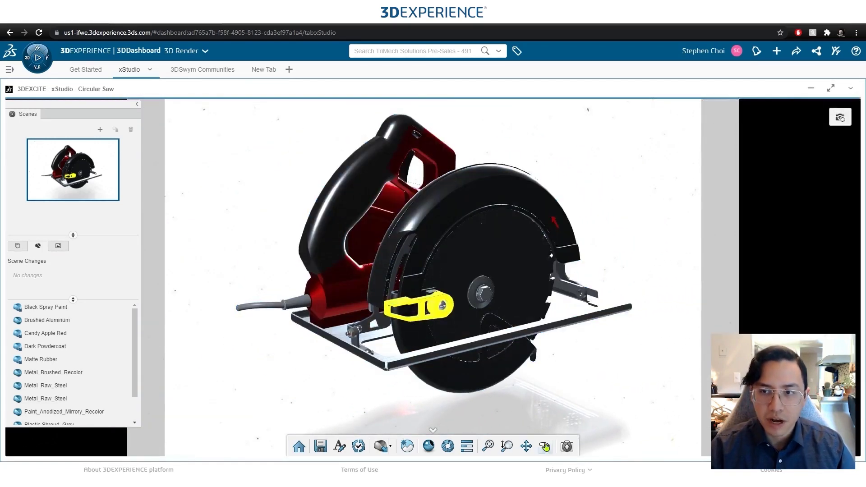
Enable the camera's Focus option and pick a focus point on the saw's blade guard
click(567, 447)
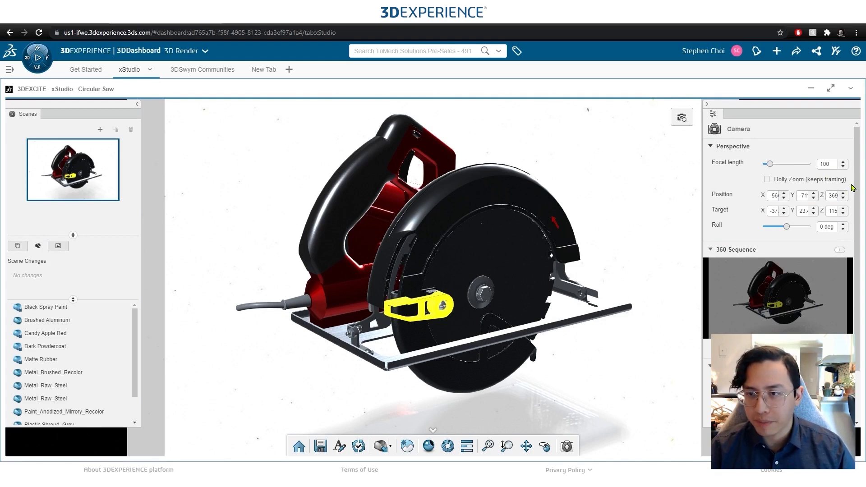
scroll(859, 184, down, 2)
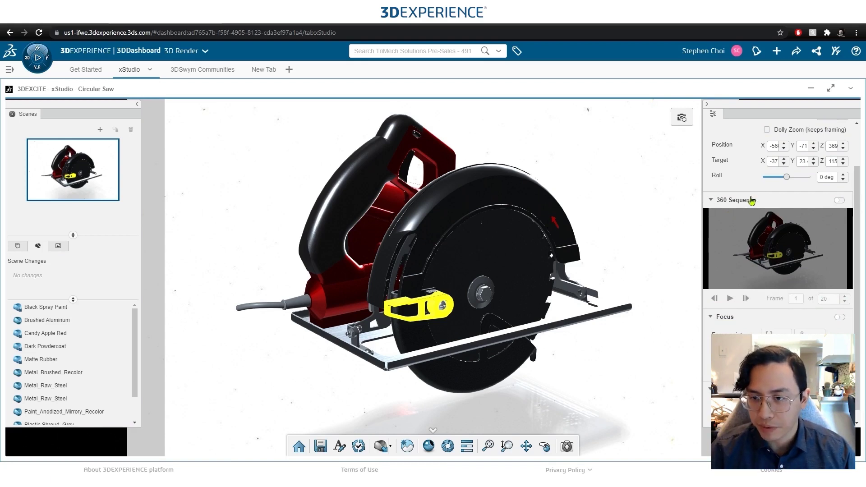
click(751, 201)
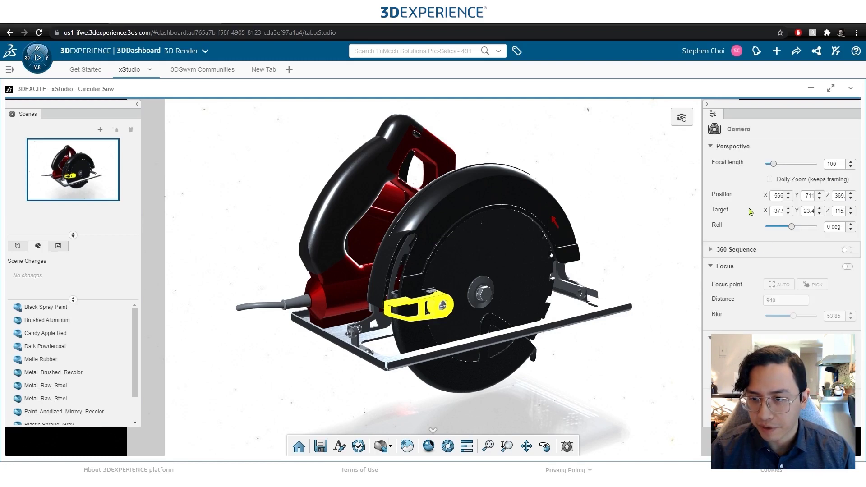
click(850, 269)
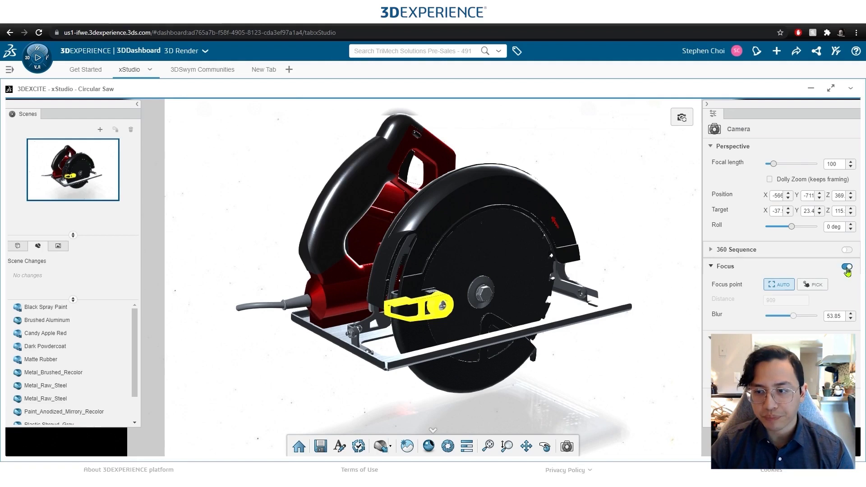
click(817, 288)
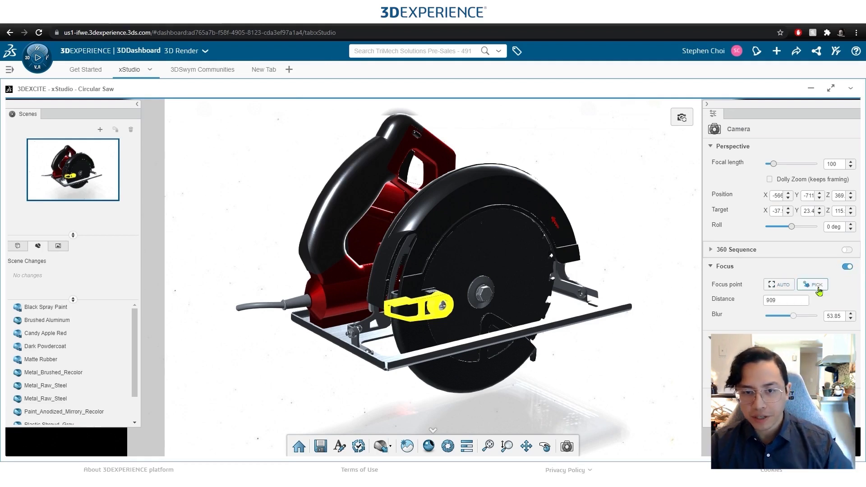
click(422, 231)
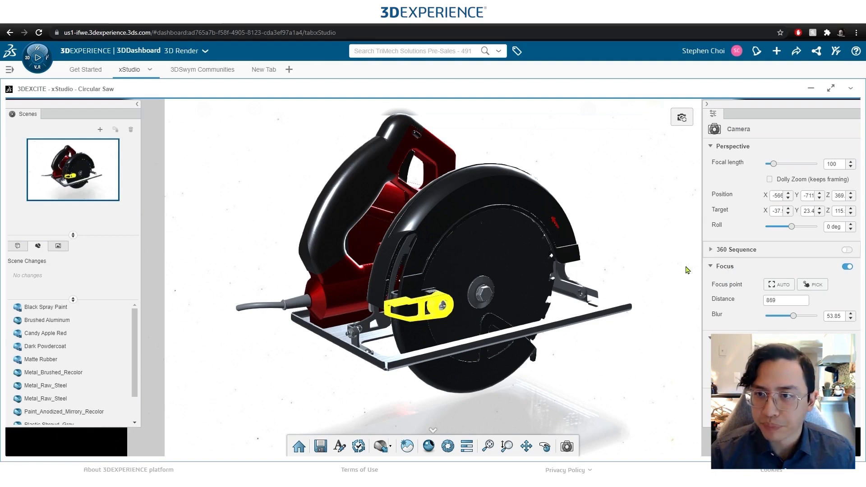
Close the camera properties, adjust the saw's framing slightly, and update the scene with the new camera view
click(707, 107)
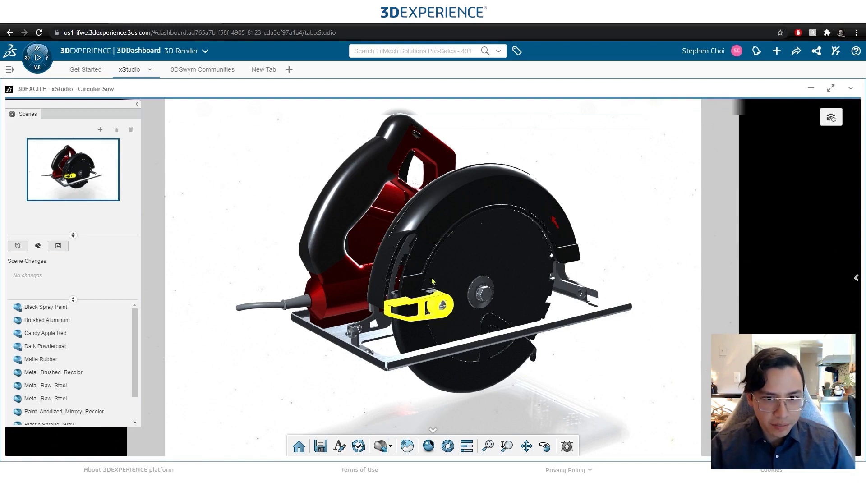
drag(432, 283, 431, 303)
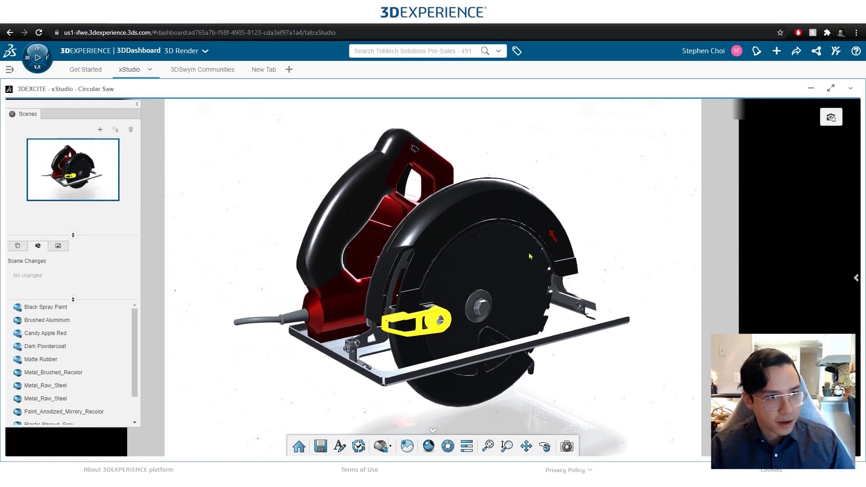
click(832, 119)
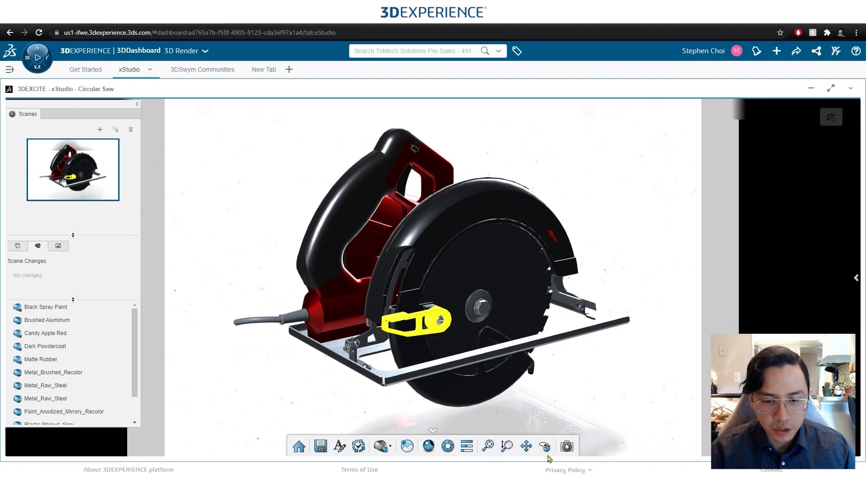
Submit a render export of the Circular Saw at Ultra quality as PNG, agreeing to save the experience
click(448, 450)
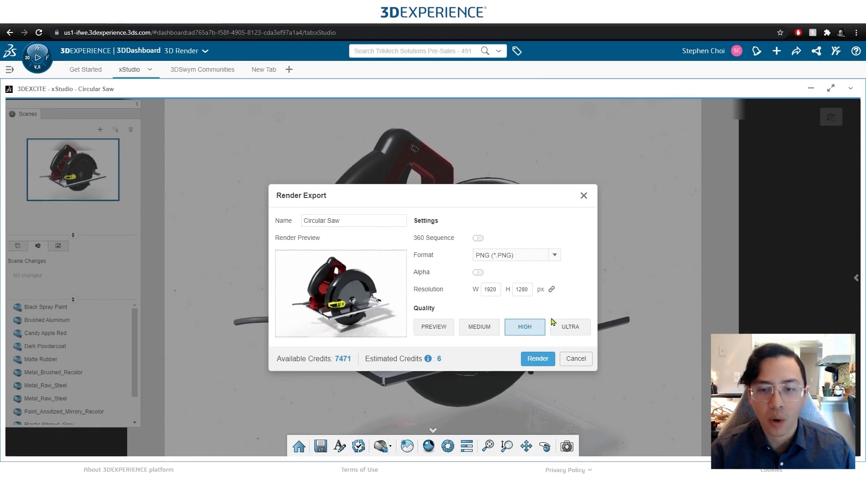
click(574, 334)
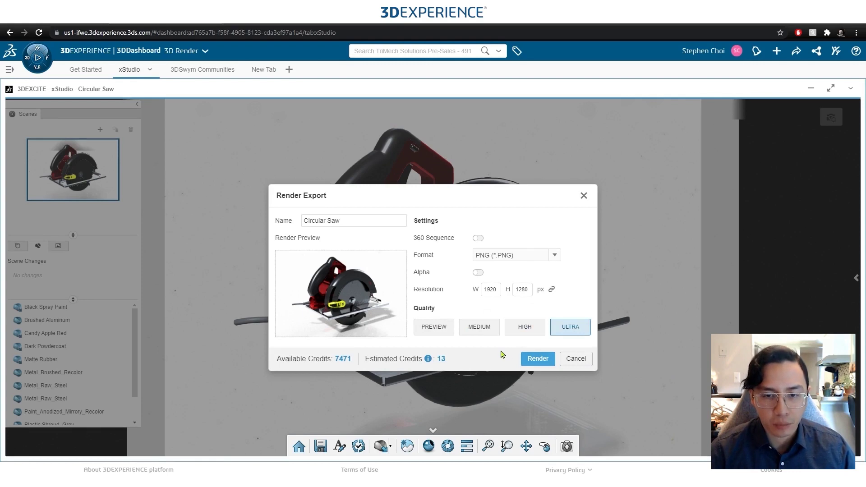
click(536, 359)
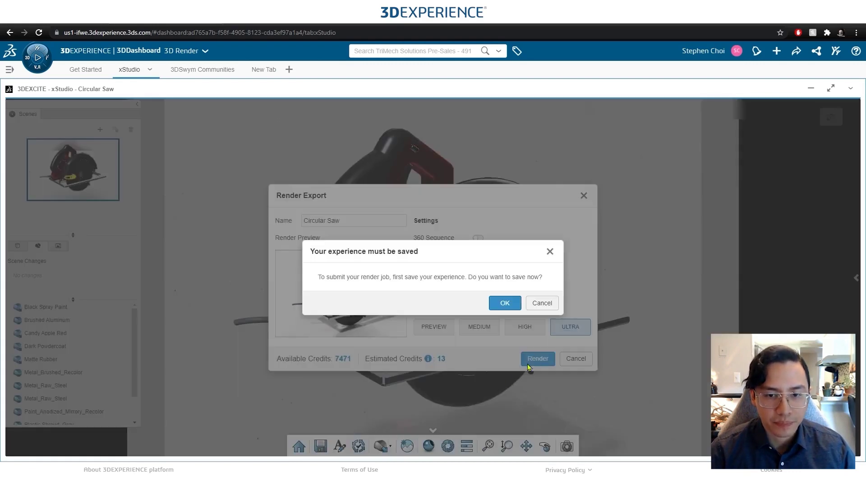
click(501, 303)
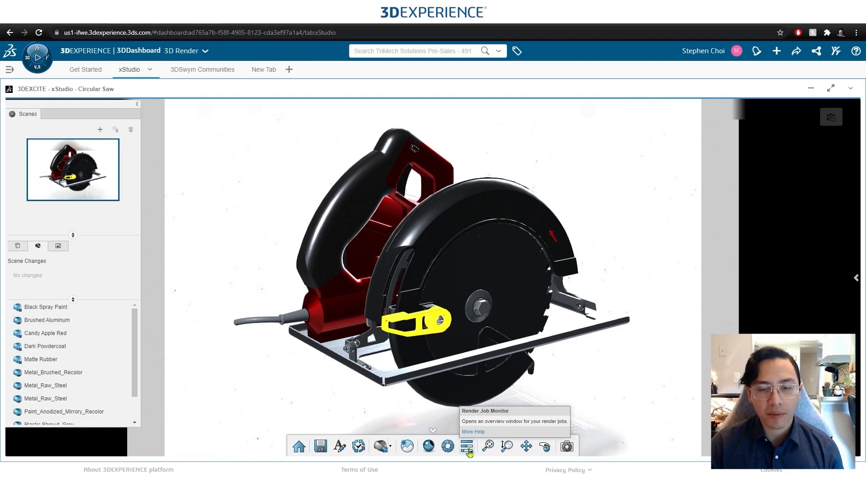
Download the finished Circular Saw render from the Render Job Monitor and open the downloaded PNG
click(468, 448)
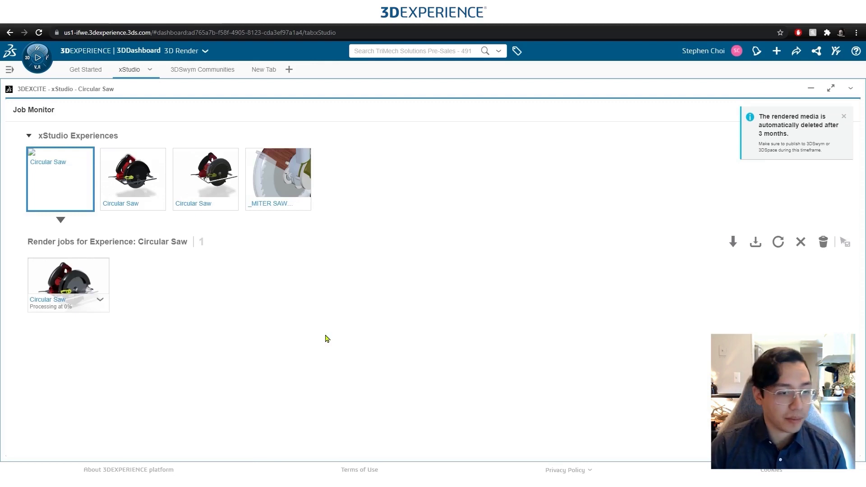
mouse_move(64, 277)
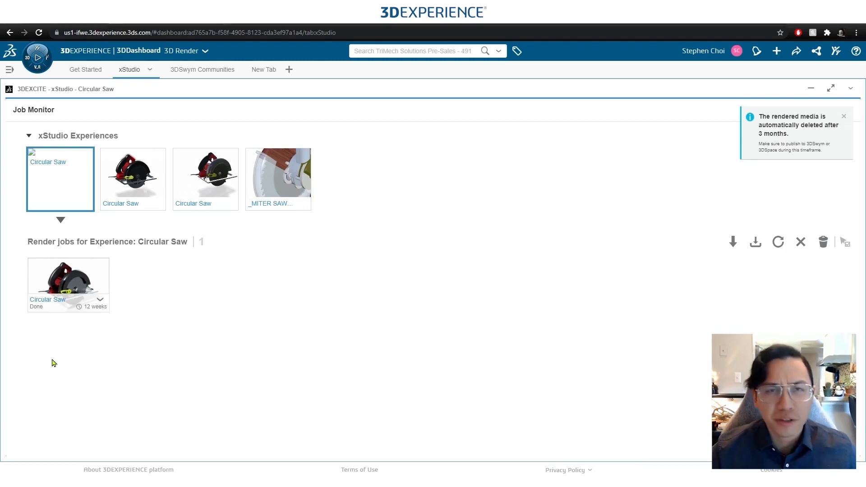
click(101, 270)
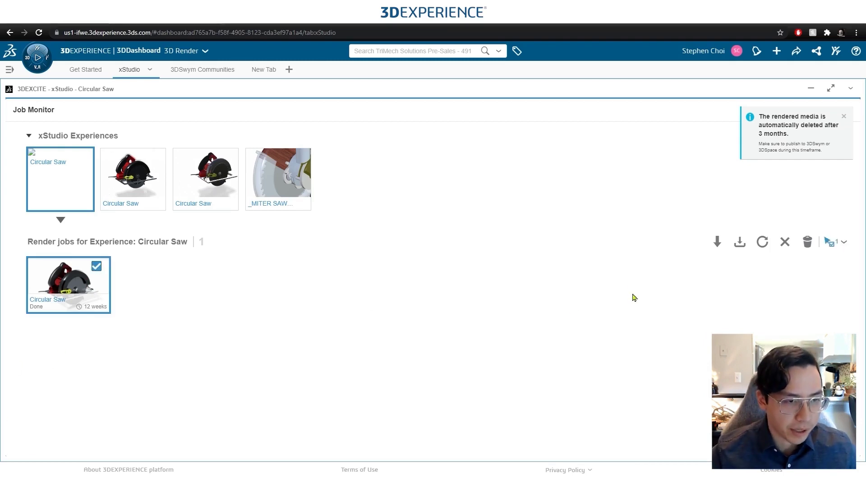
click(740, 246)
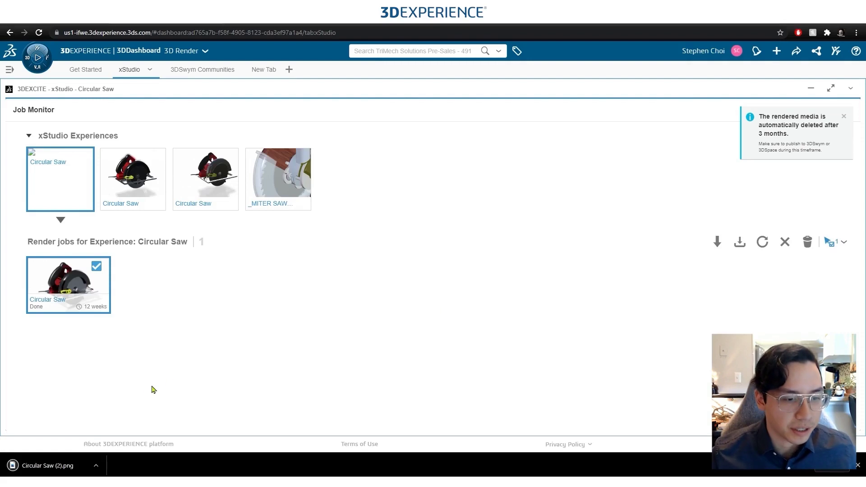
click(63, 467)
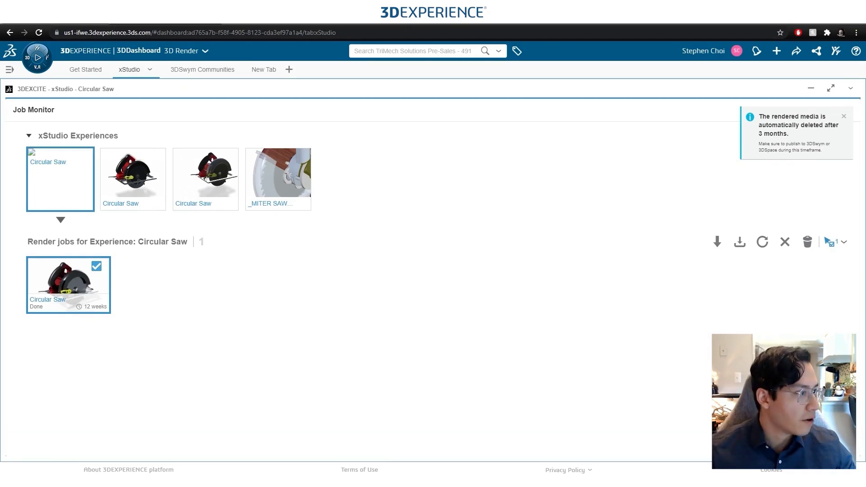
Start a post in the Circular Saw Project community of 3DSwym titled "I've made a render with the new edits"
click(199, 72)
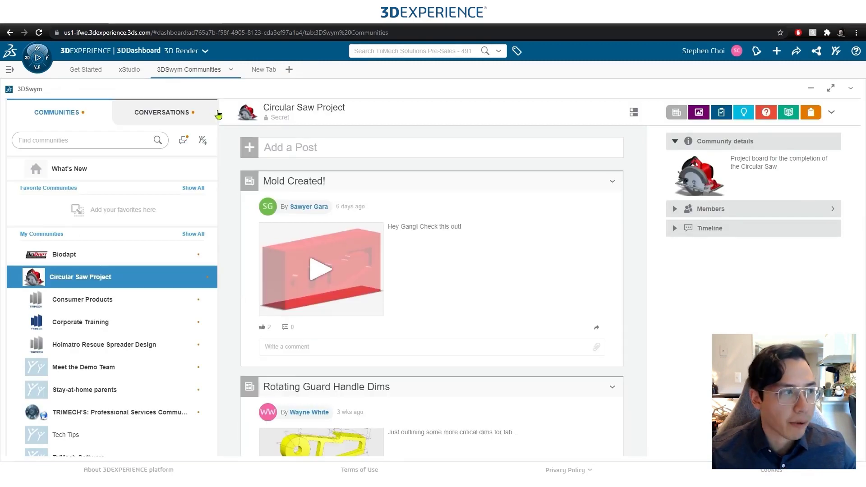
click(291, 152)
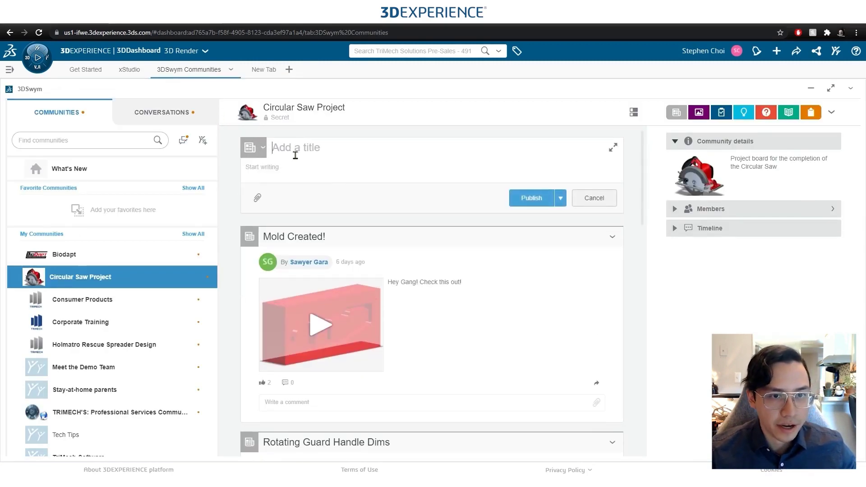
text(I've made ed)
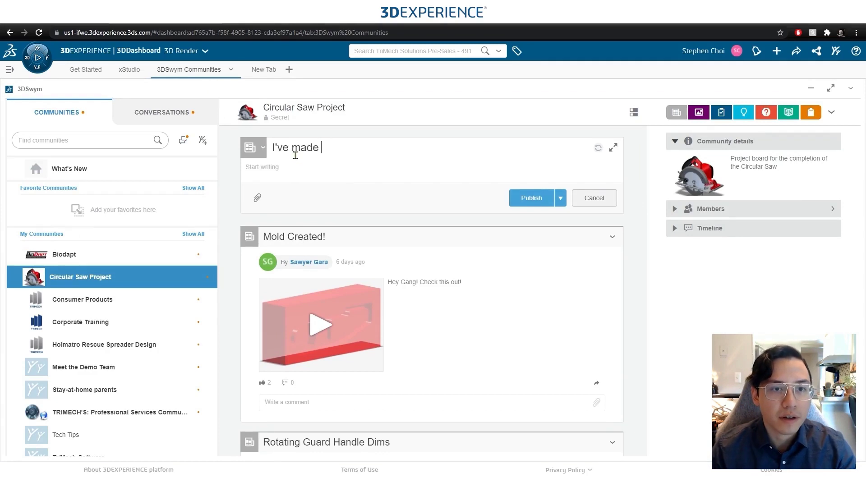
key(BackSpace)
key(BackSpace)
text(a ren)
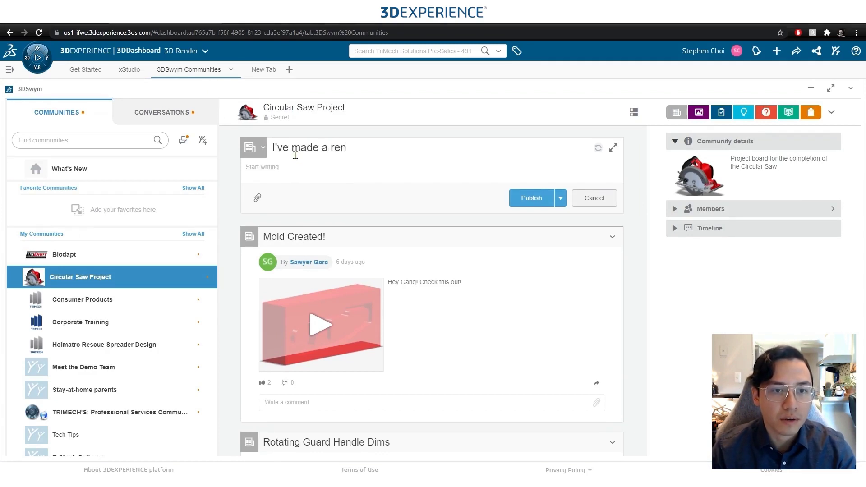
text(der with the new e)
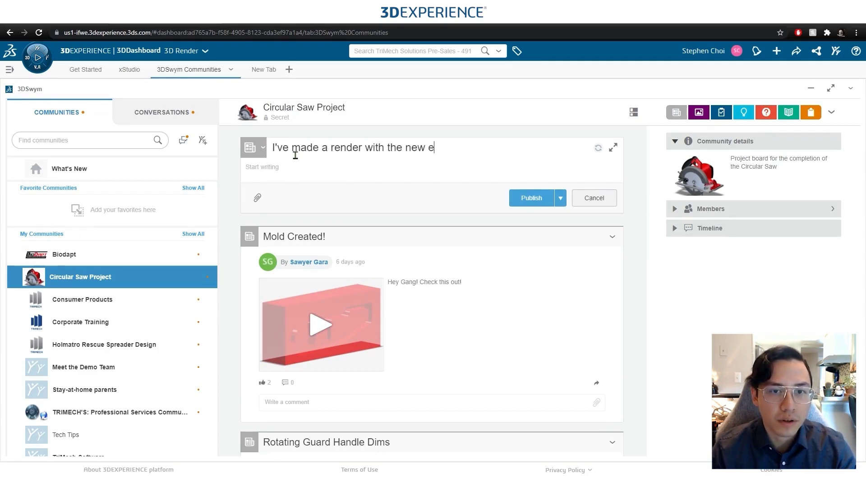
text(dits)
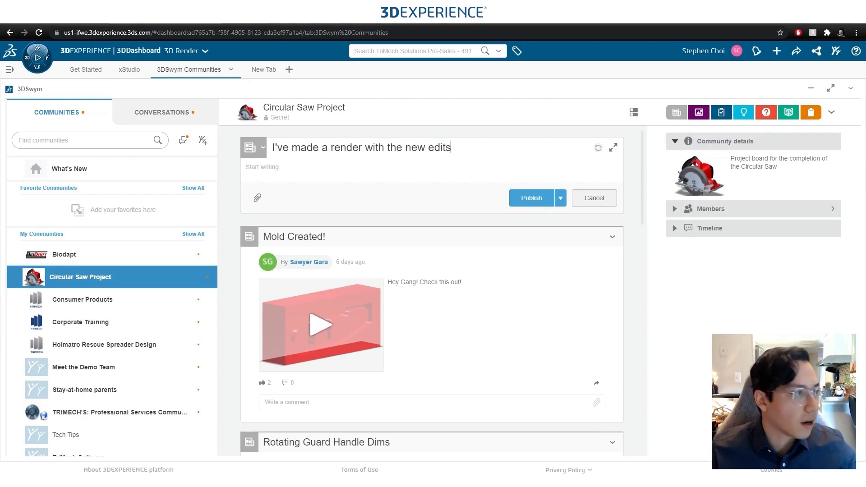
Attach the downloaded saw render to the new post and publish it to the community
drag(865, 199, 294, 196)
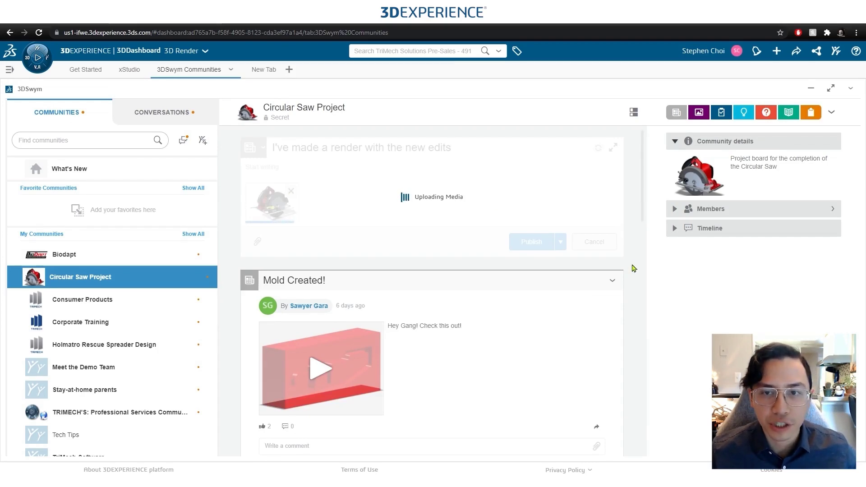
click(536, 242)
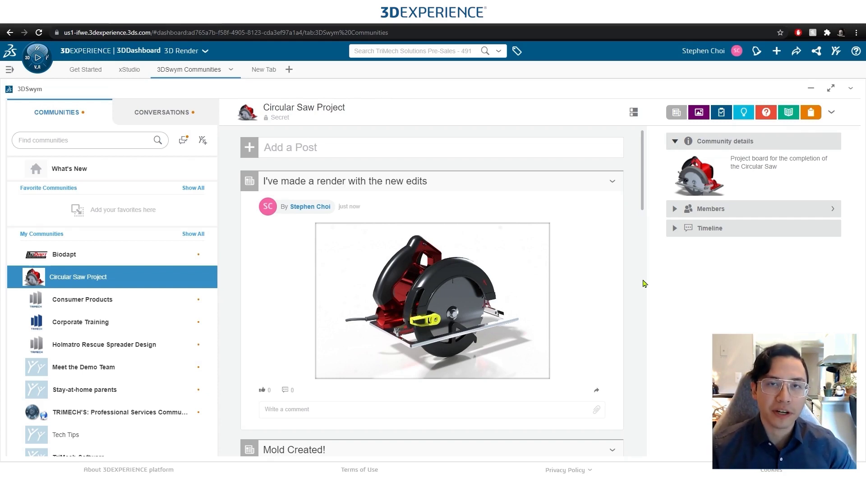
Switch to the TriMech website's home page
key(ctrl+Tab)
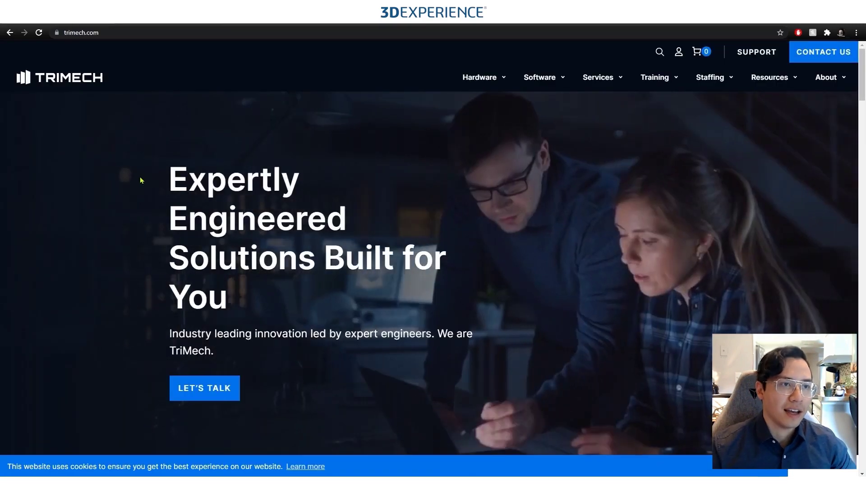